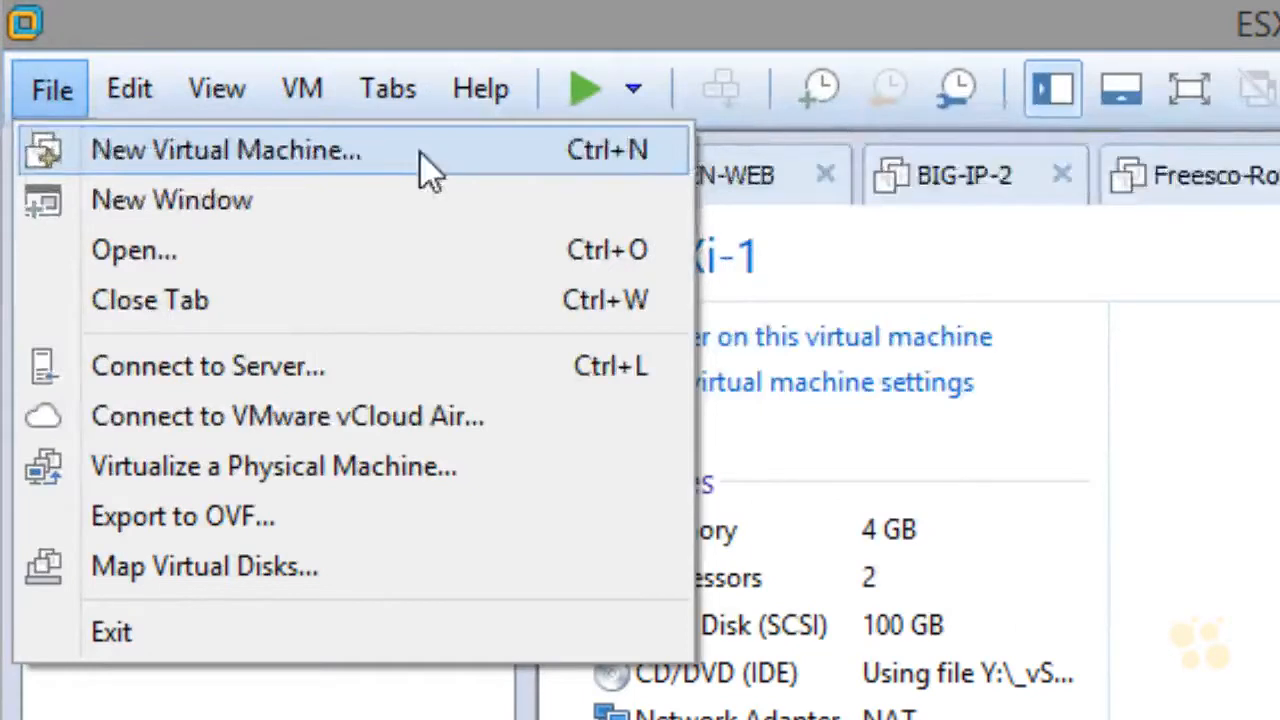
Step: Start a new virtual machine with the Typical configuration, installing from the disc image VMware-VMvisor-Installer-6.0.0-2494585.x86_64.iso
click(422, 157)
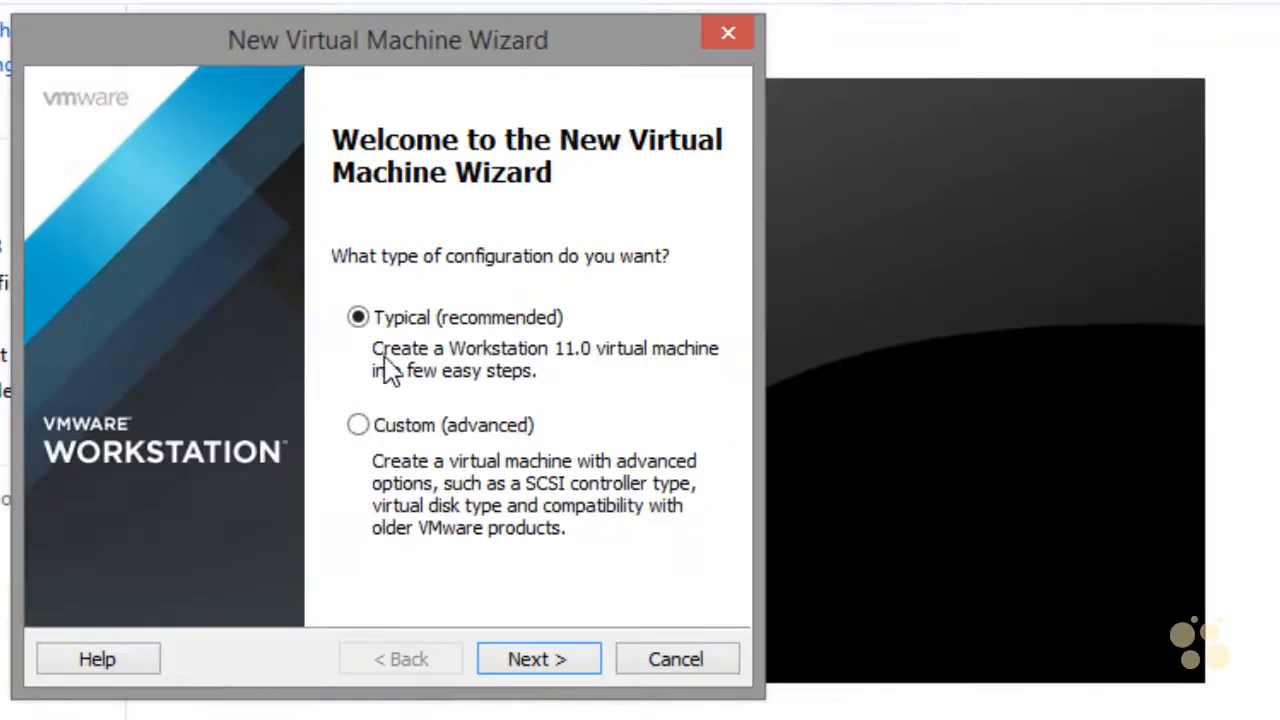
click(547, 661)
click(92, 535)
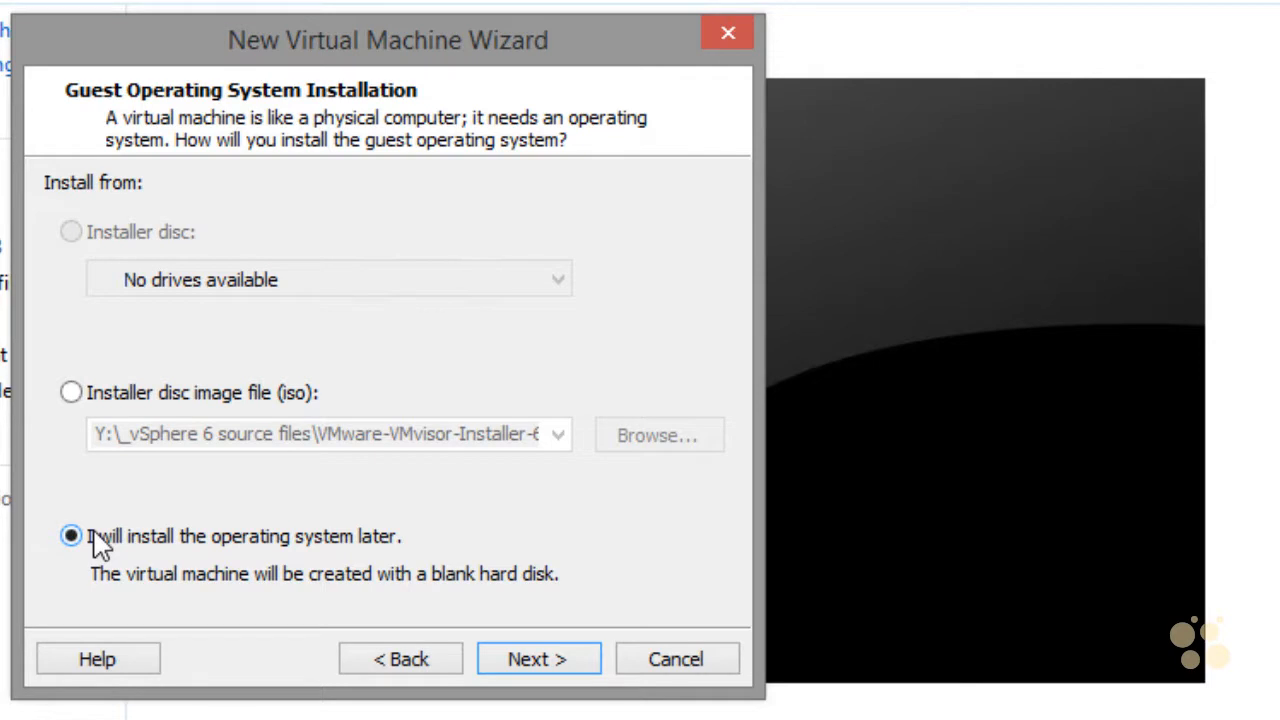
click(71, 393)
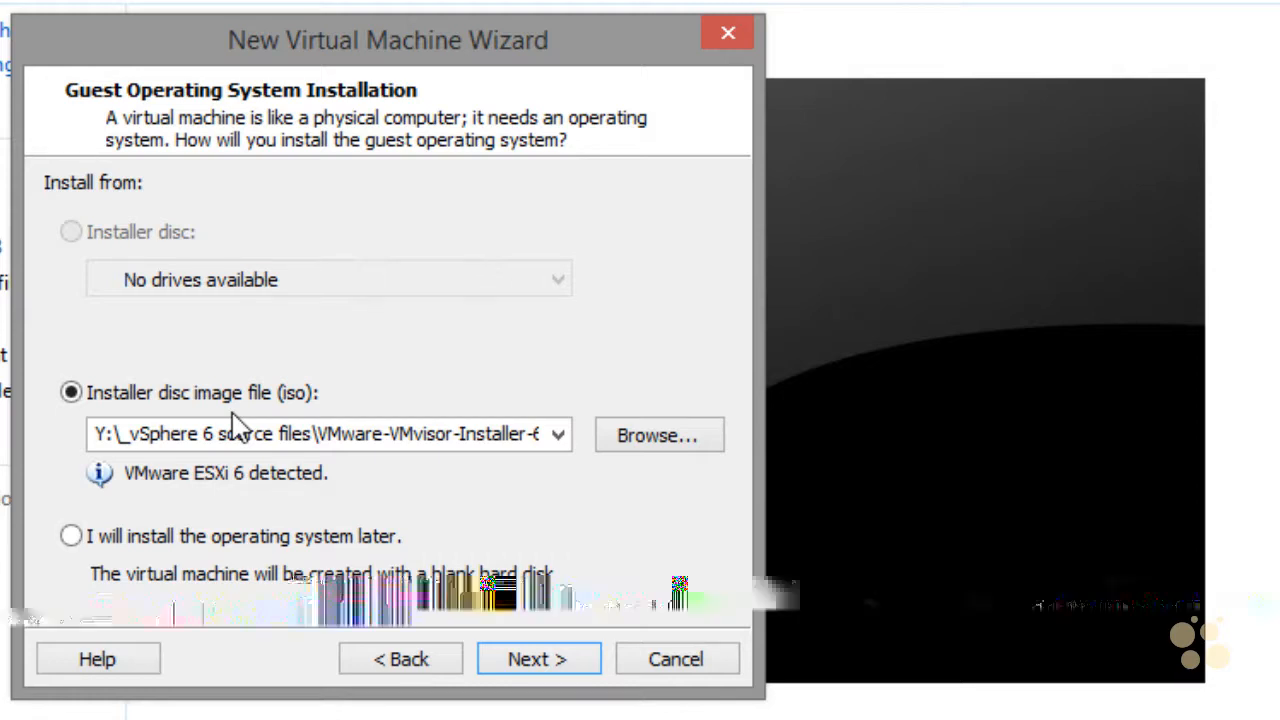
click(635, 448)
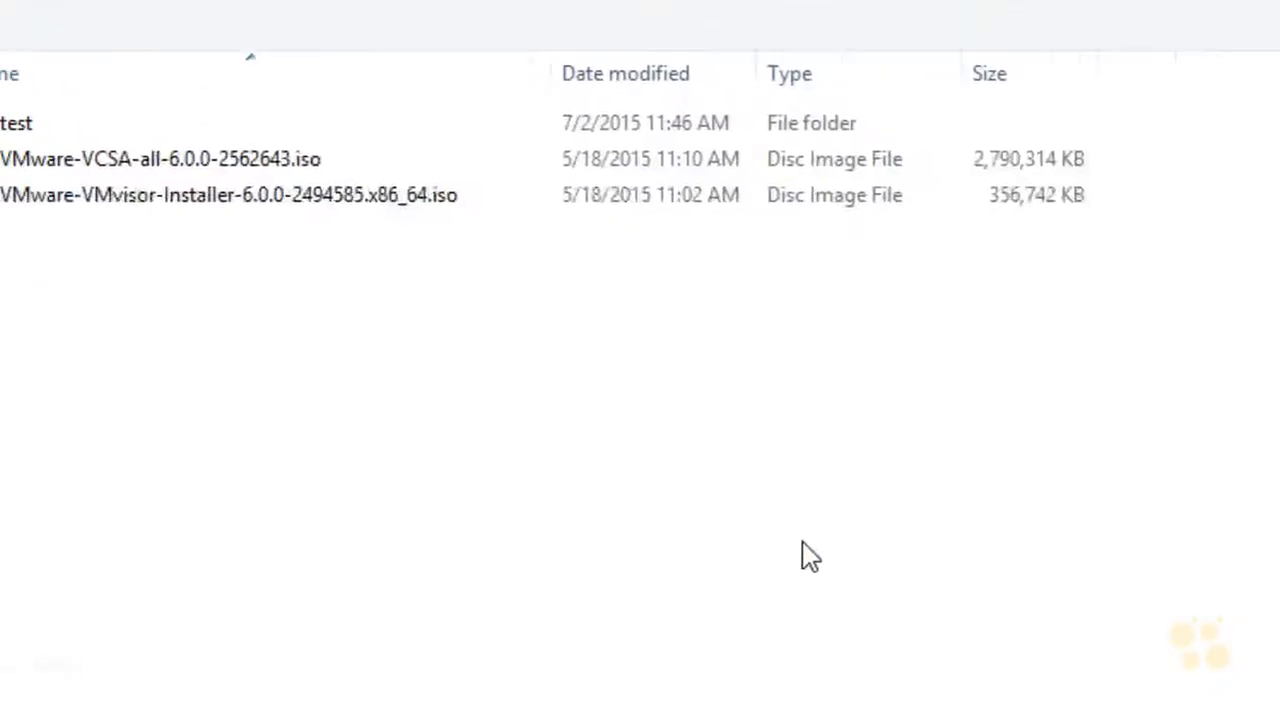
click(385, 262)
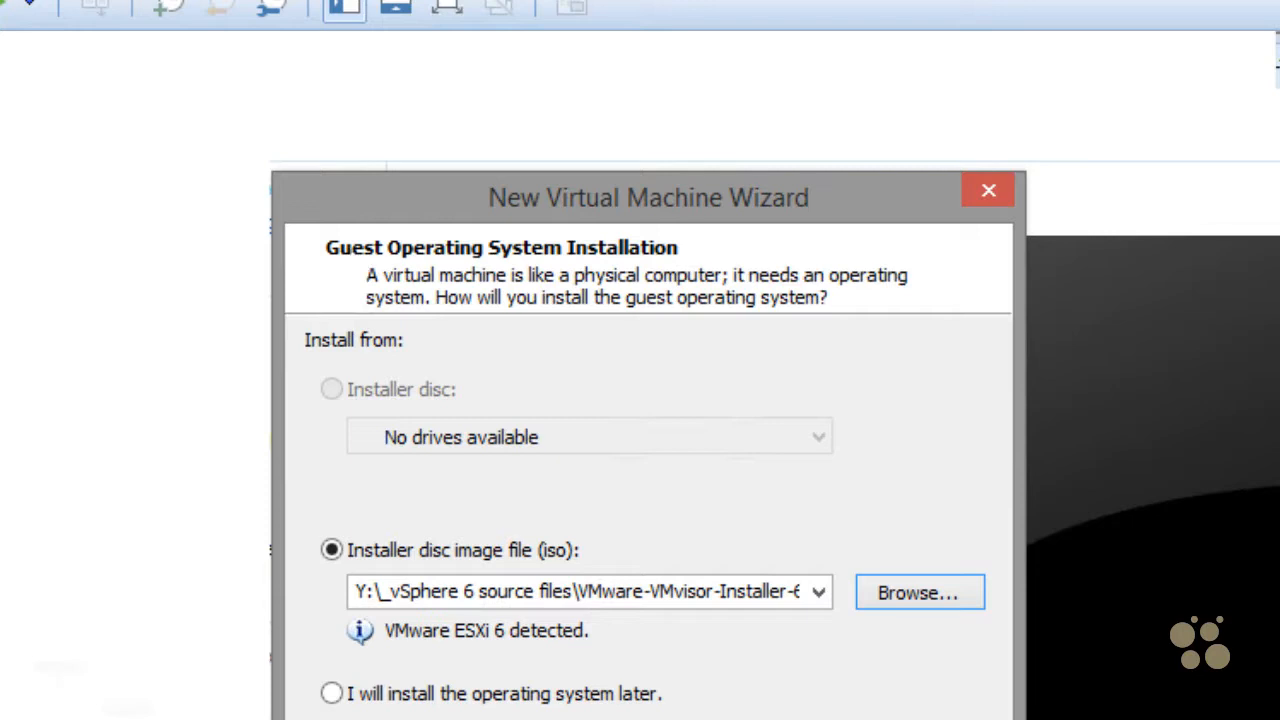
key(Return)
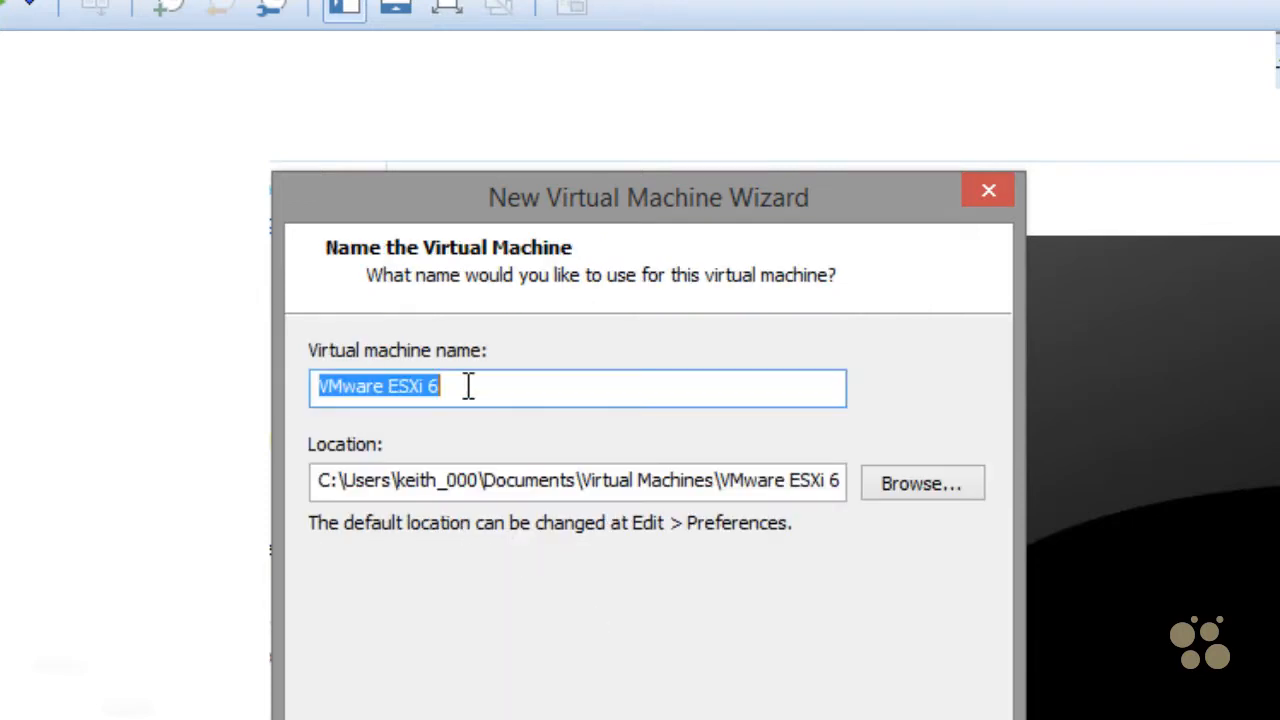
Step: Name the virtual machine ESXi-1, stored in X:\vSphere6-VMs\ESXi-1, and set its maximum disk size to 100 GB
text(ESXi-1)
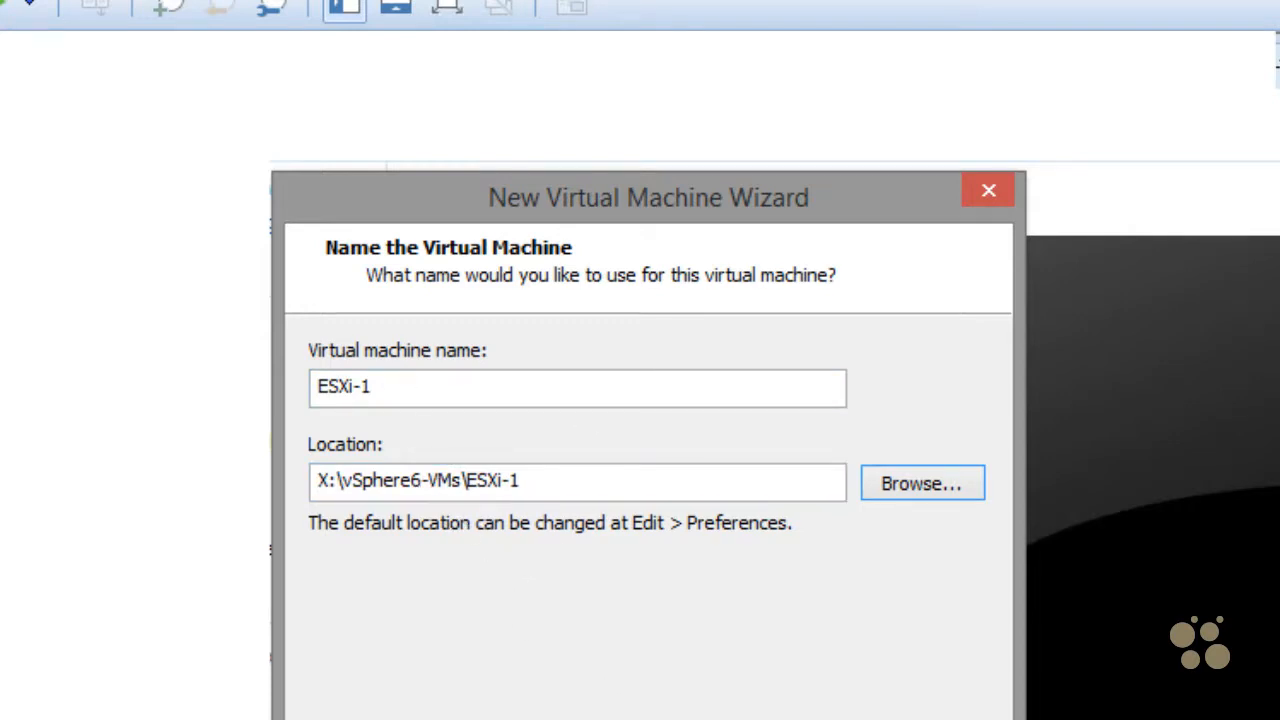
key(alt+n)
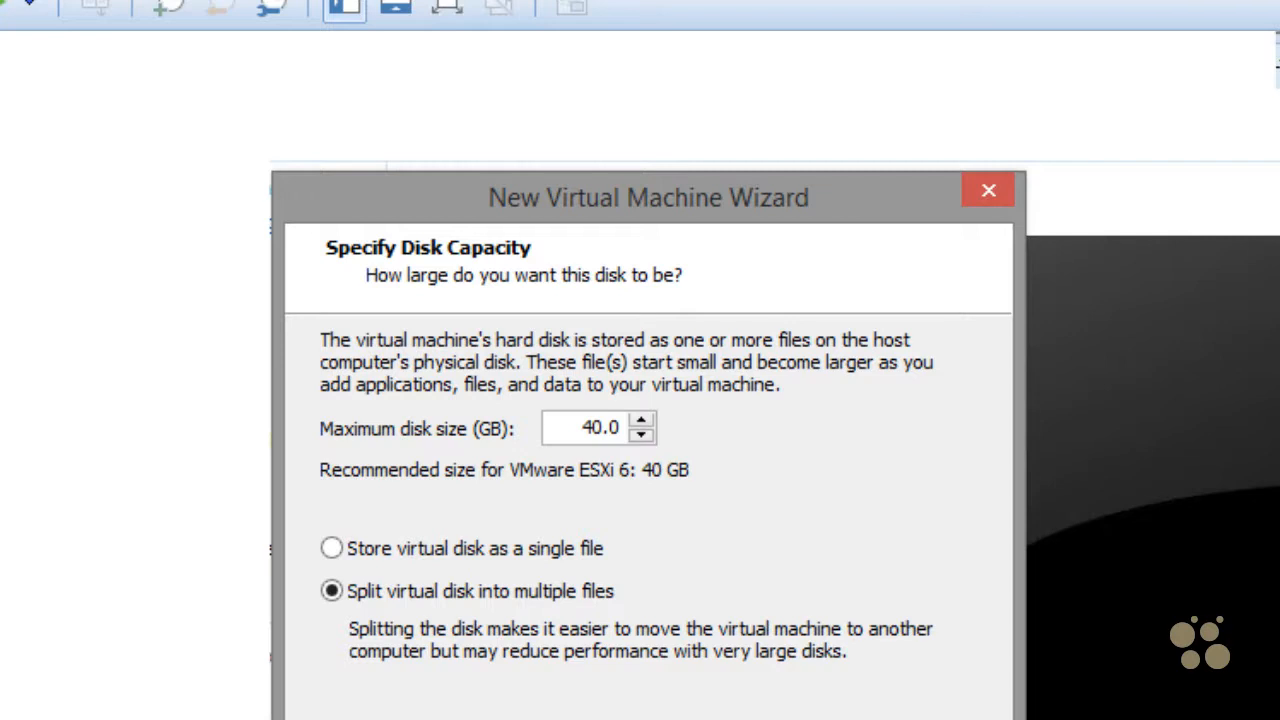
double_click(590, 428)
text(100)
key(Delete)
key(Delete)
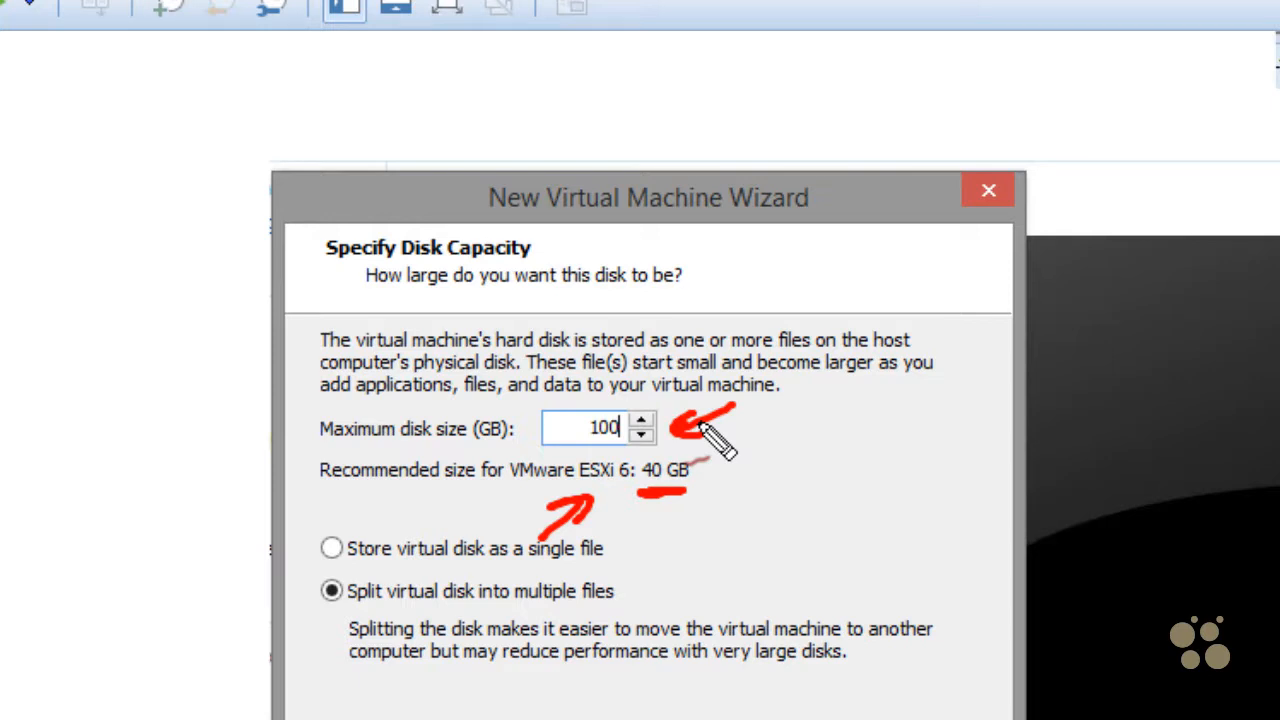
mouse_move(765, 485)
mouse_down()
mouse_move(766, 531)
mouse_move(780, 503)
mouse_move(820, 526)
mouse_move(833, 512)
mouse_move(837, 586)
mouse_move(857, 563)
mouse_move(909, 551)
mouse_move(1103, 405)
mouse_move(1148, 402)
mouse_up()
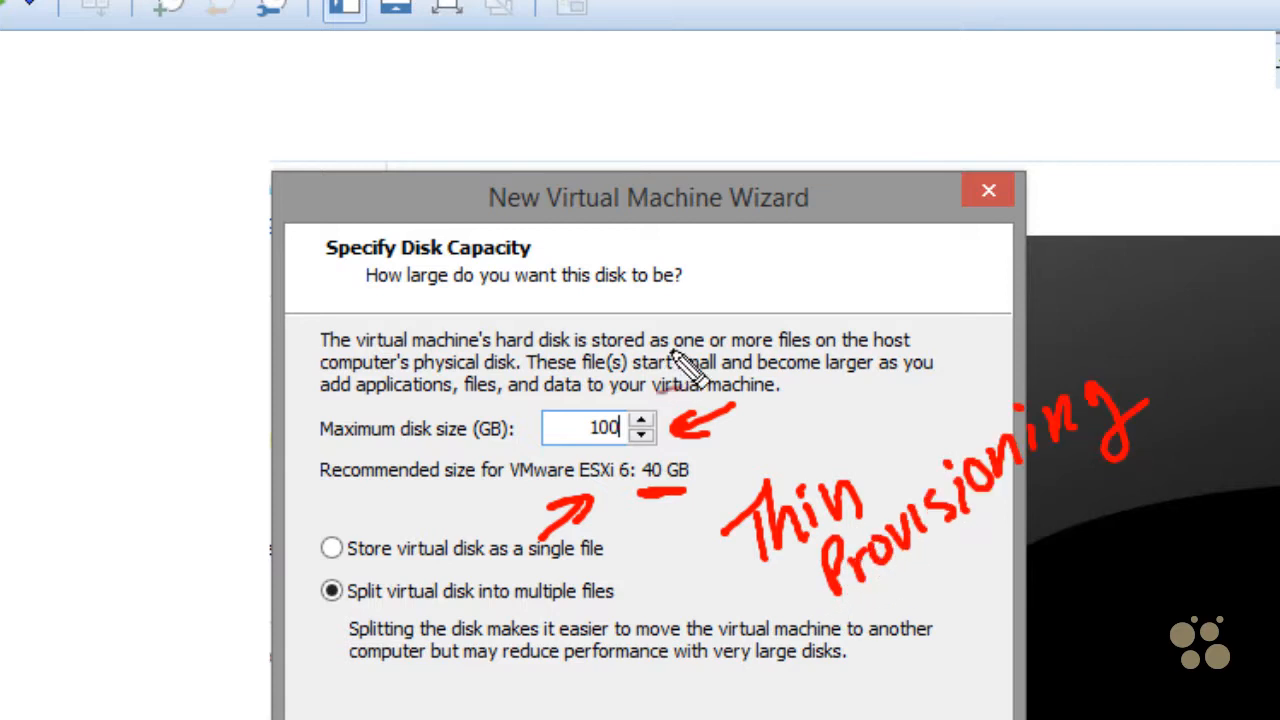
drag(678, 350, 705, 400)
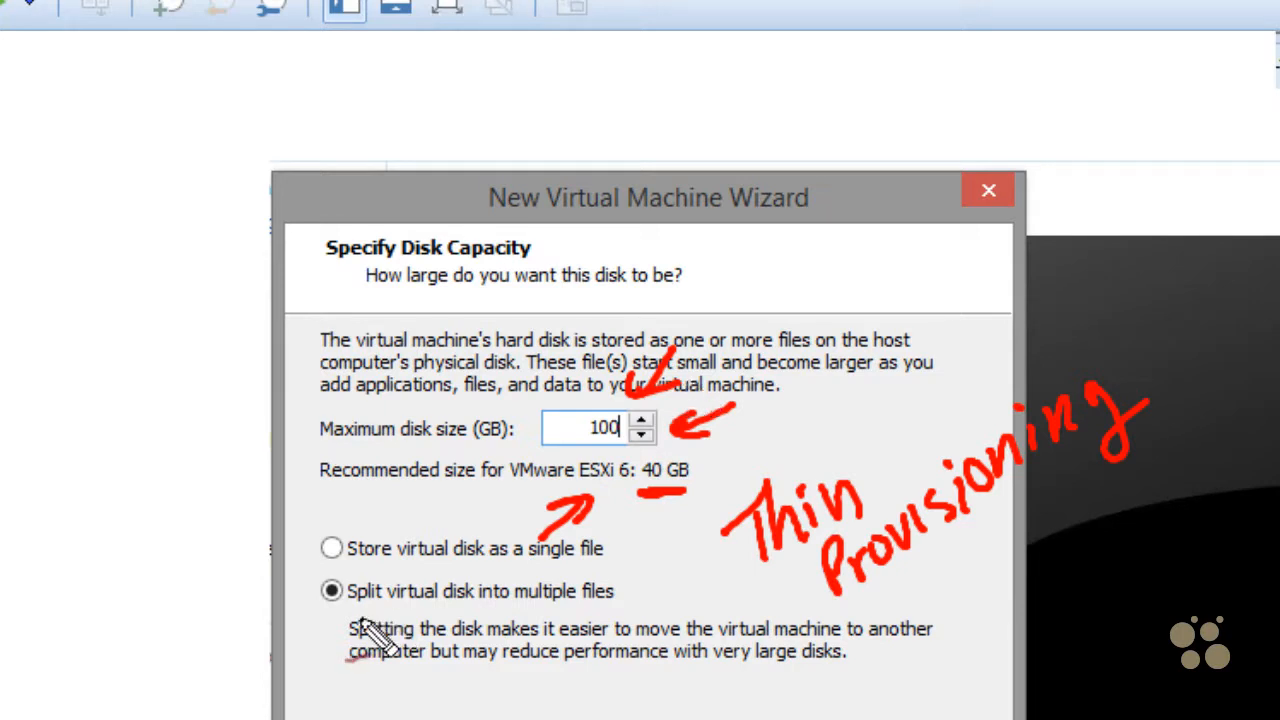
mouse_move(345, 610)
mouse_down()
mouse_move(612, 610)
mouse_move(530, 566)
mouse_move(305, 585)
mouse_move(365, 625)
mouse_move(545, 627)
mouse_up()
mouse_move(490, 680)
mouse_down()
mouse_move(525, 632)
mouse_move(540, 645)
mouse_up()
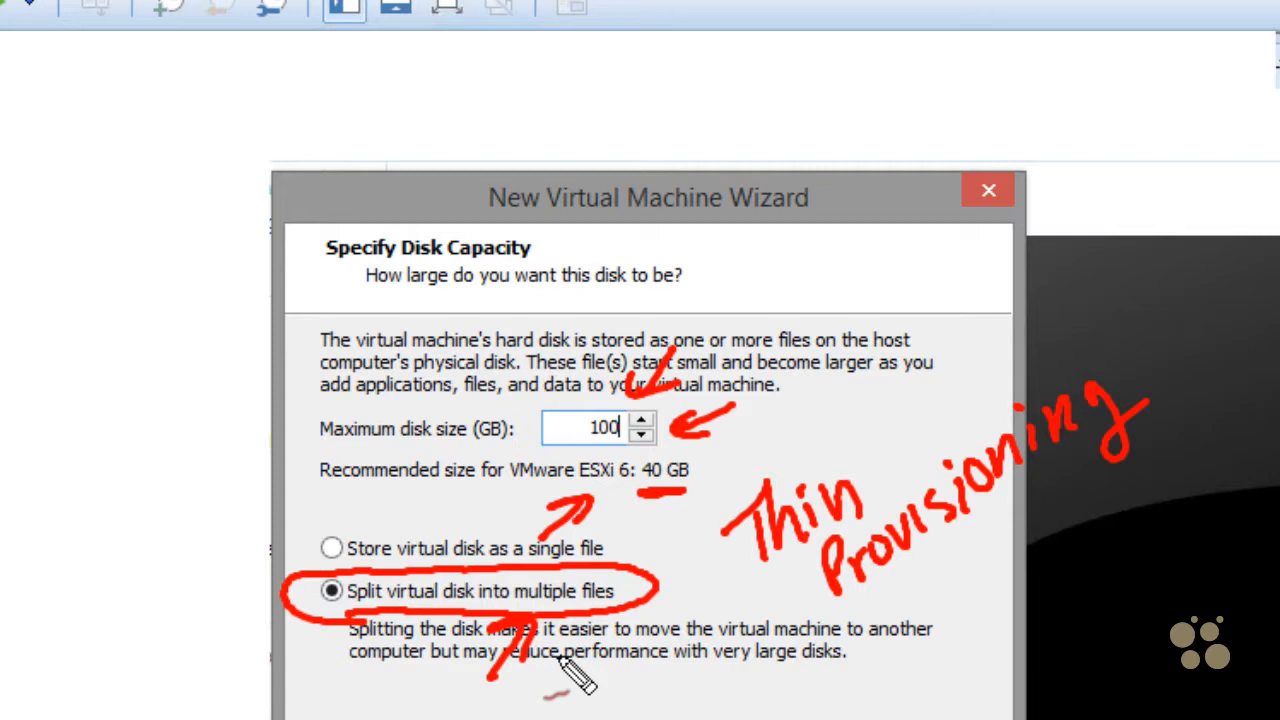
key(Escape)
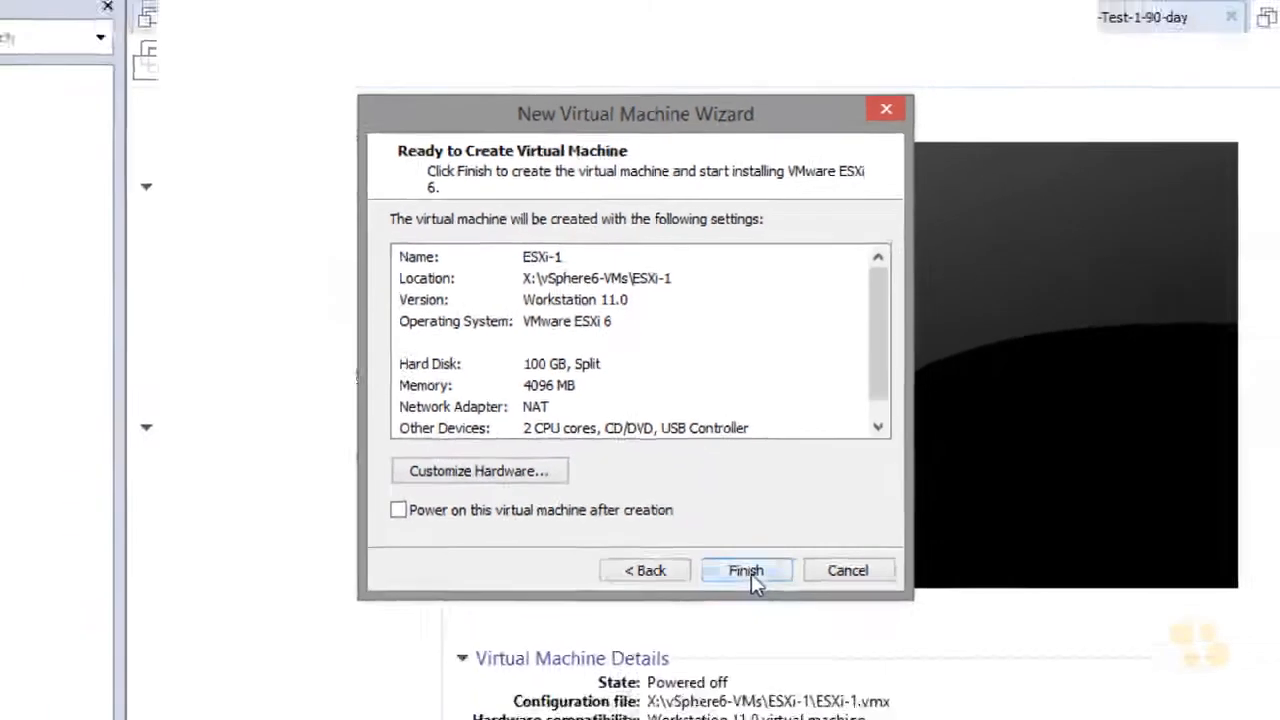
Step: Finish creating the virtual machine without powering it on, and expand My Computer in the library
click(777, 665)
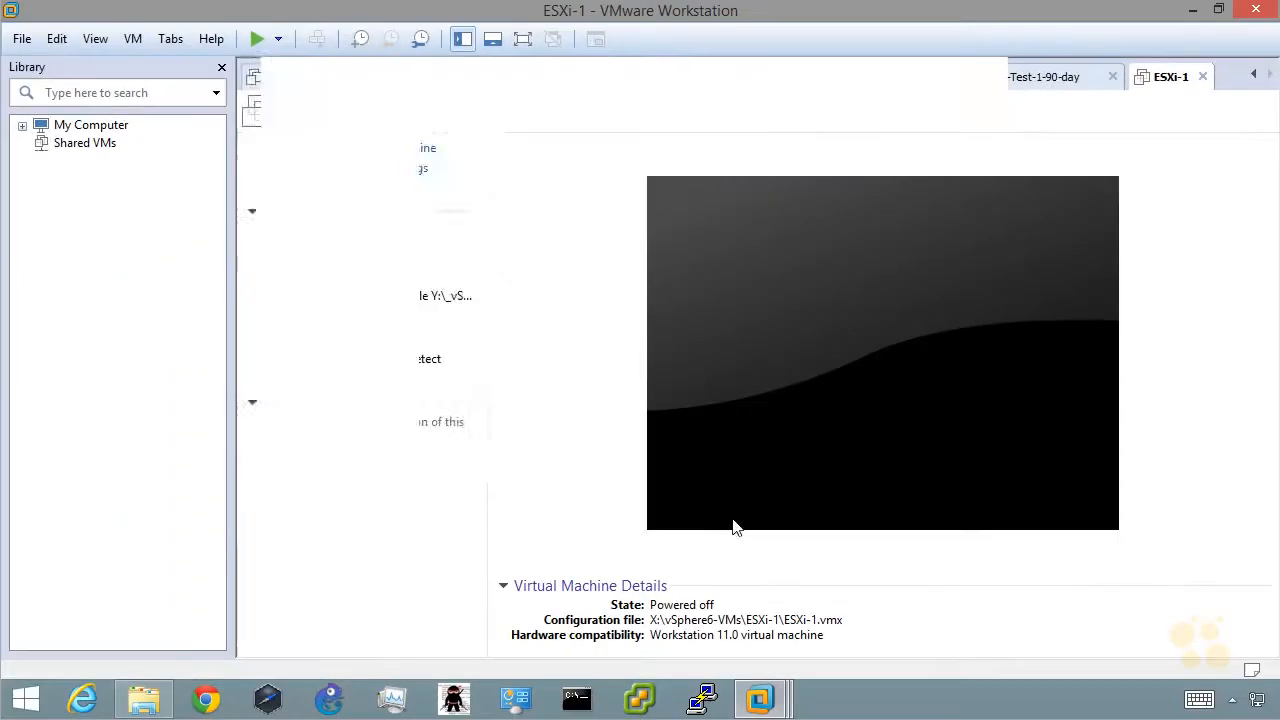
click(22, 125)
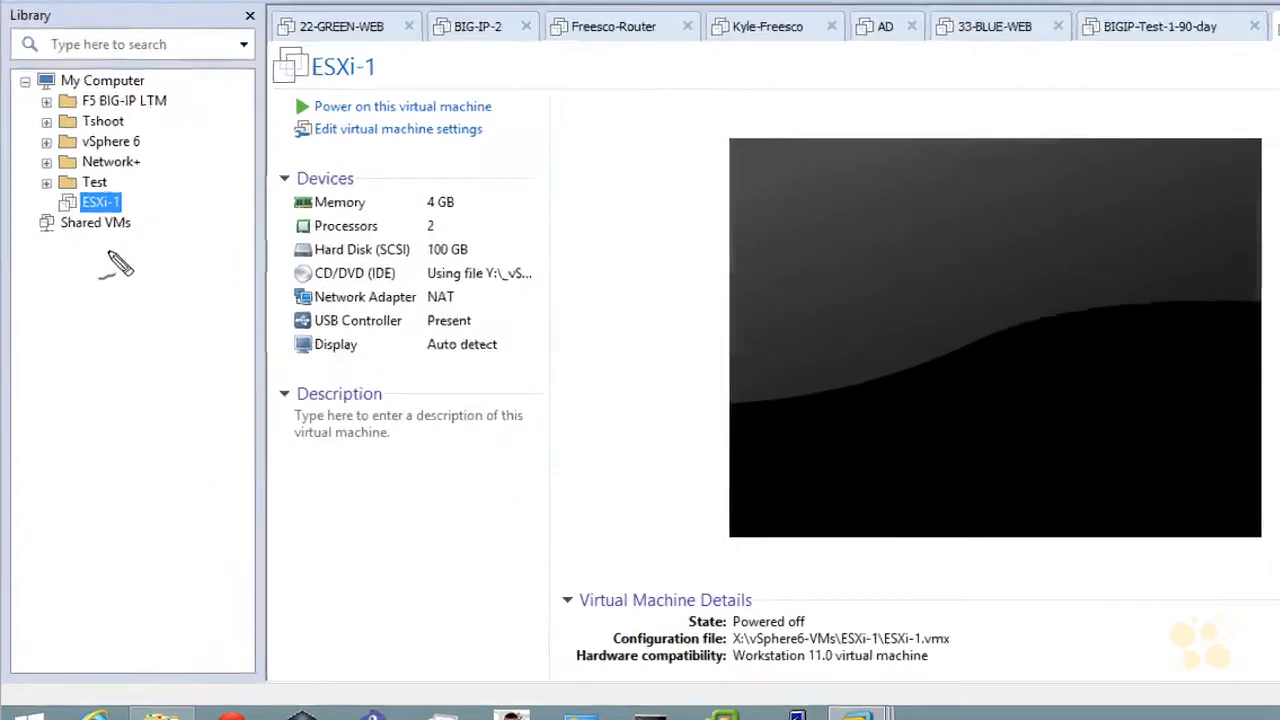
mouse_move(131, 203)
mouse_down()
mouse_move(277, 182)
mouse_move(209, 209)
mouse_move(261, 200)
mouse_move(143, 214)
mouse_move(223, 263)
mouse_move(314, 290)
mouse_move(256, 302)
mouse_up()
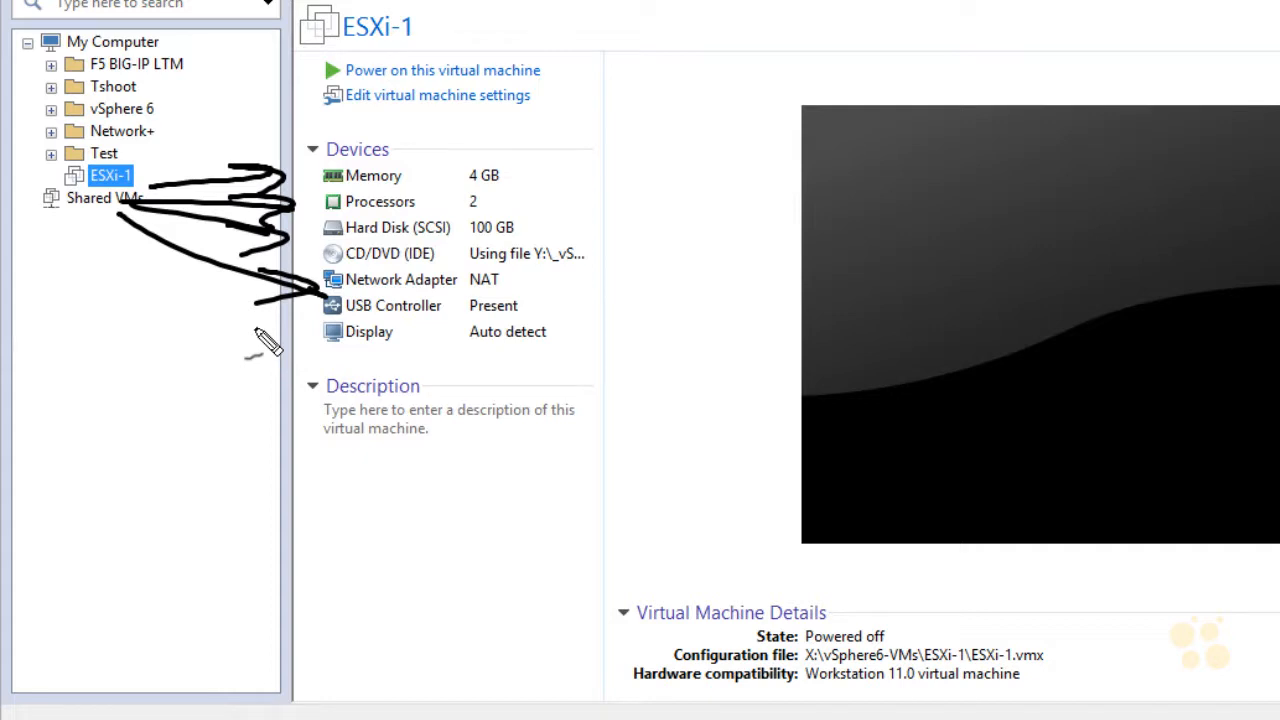
key(Escape)
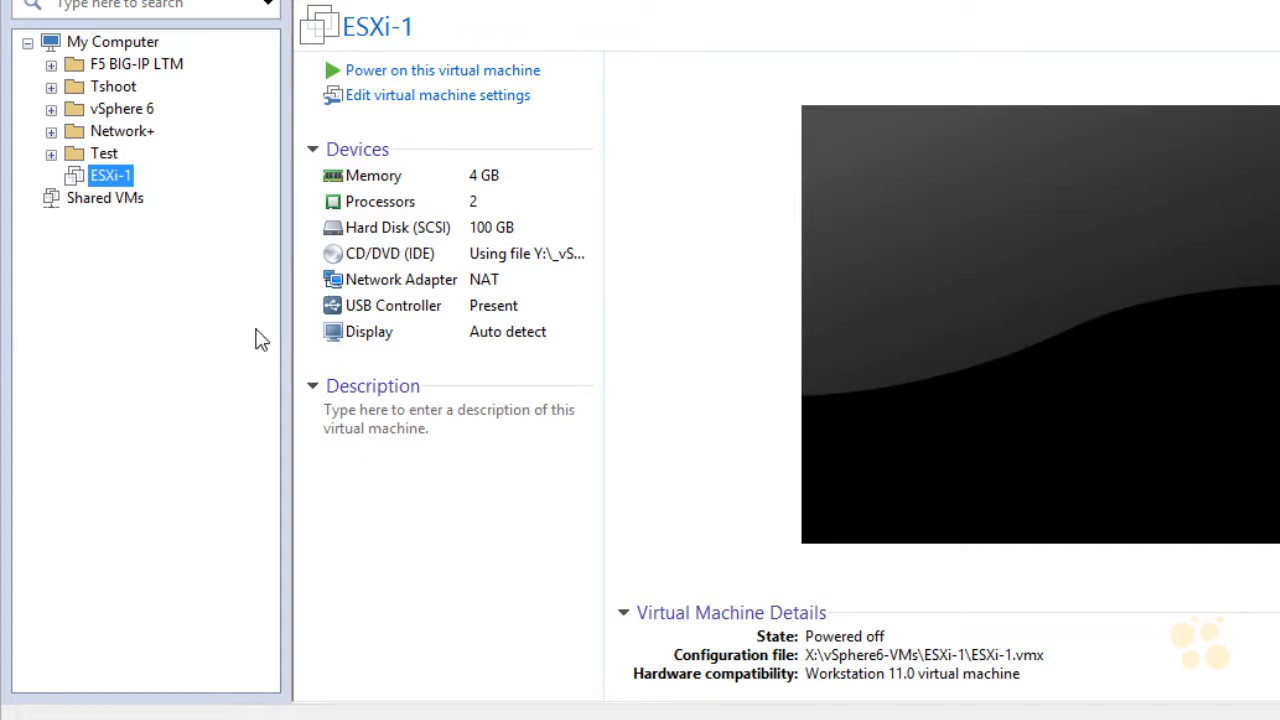
Step: Open the settings of the ESXi-1 virtual machine and raise its memory to 8192 MB
right_click(114, 184)
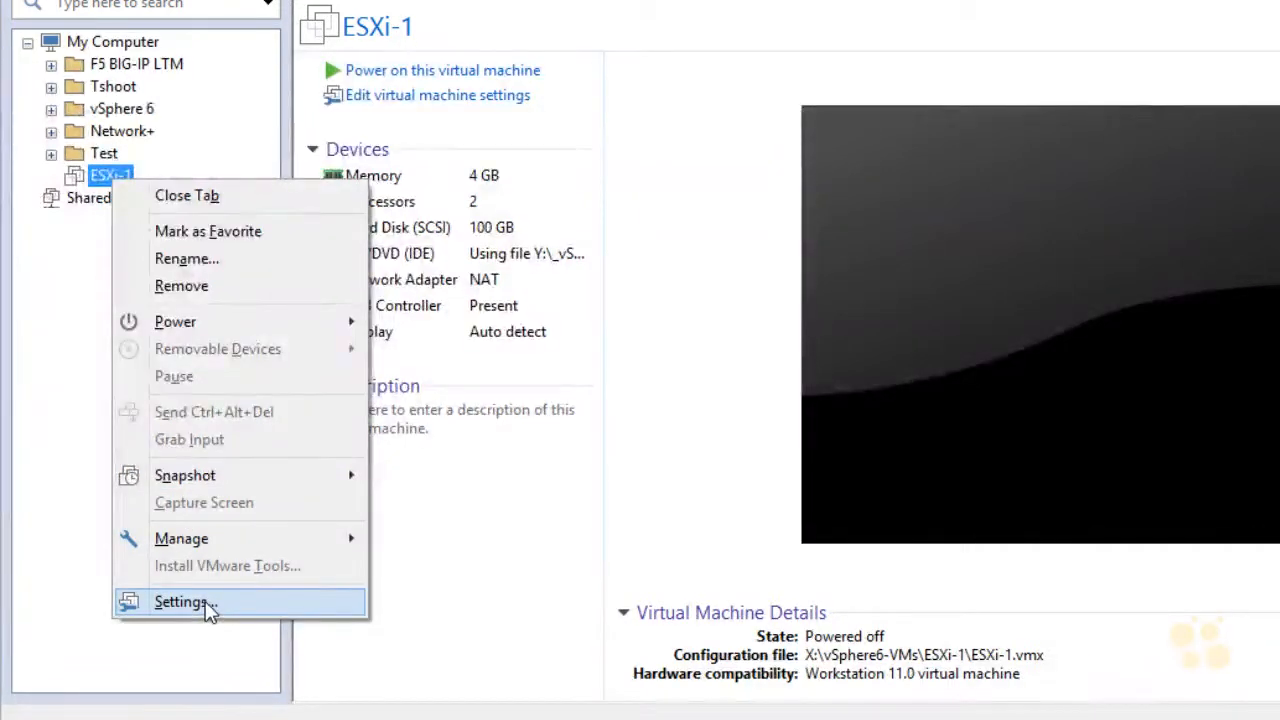
click(183, 602)
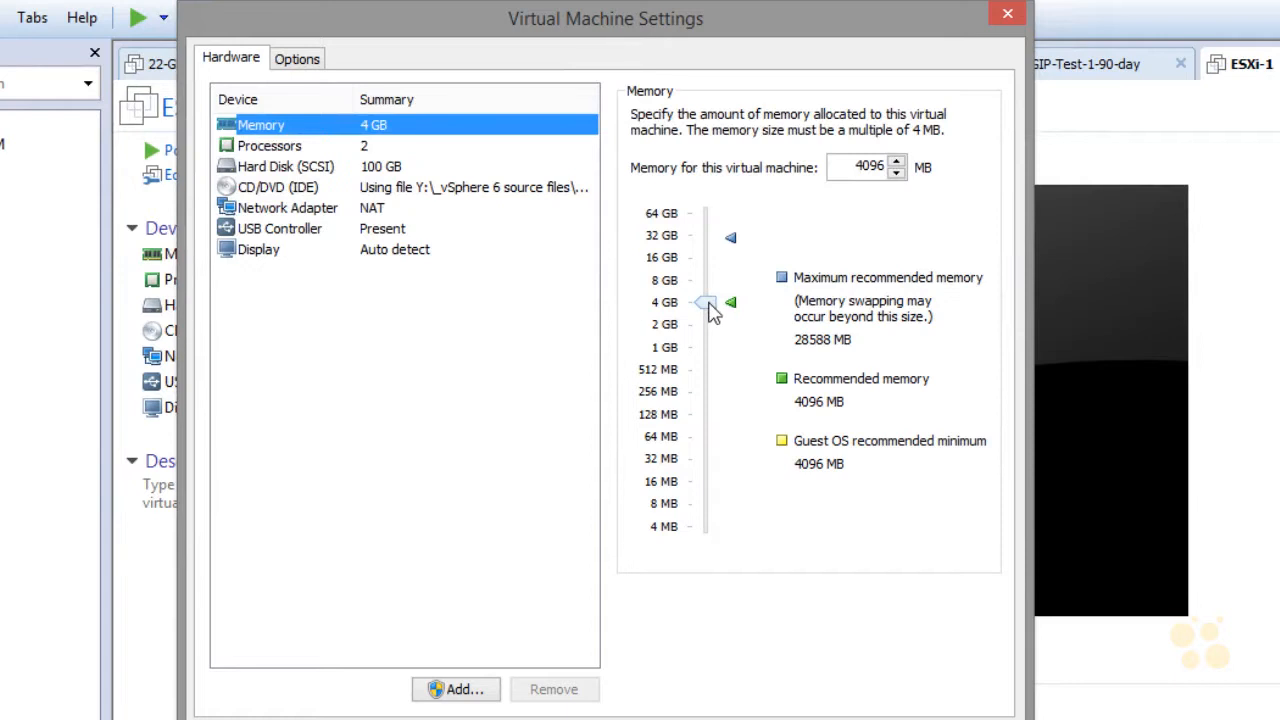
drag(712, 310, 706, 280)
key(ctrl+shift+d)
mouse_move(719, 349)
mouse_down()
mouse_move(634, 248)
mouse_move(720, 362)
mouse_up()
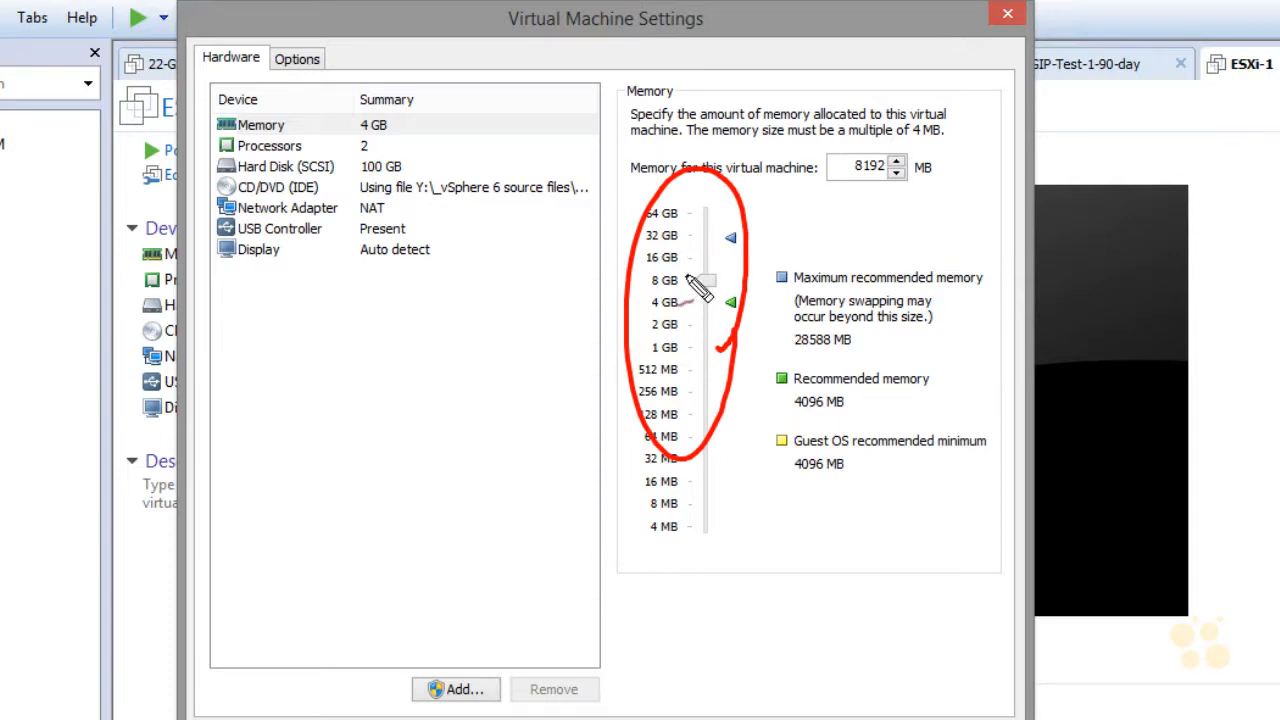
mouse_move(891, 208)
mouse_down()
mouse_move(857, 200)
mouse_move(800, 255)
mouse_move(841, 230)
mouse_up()
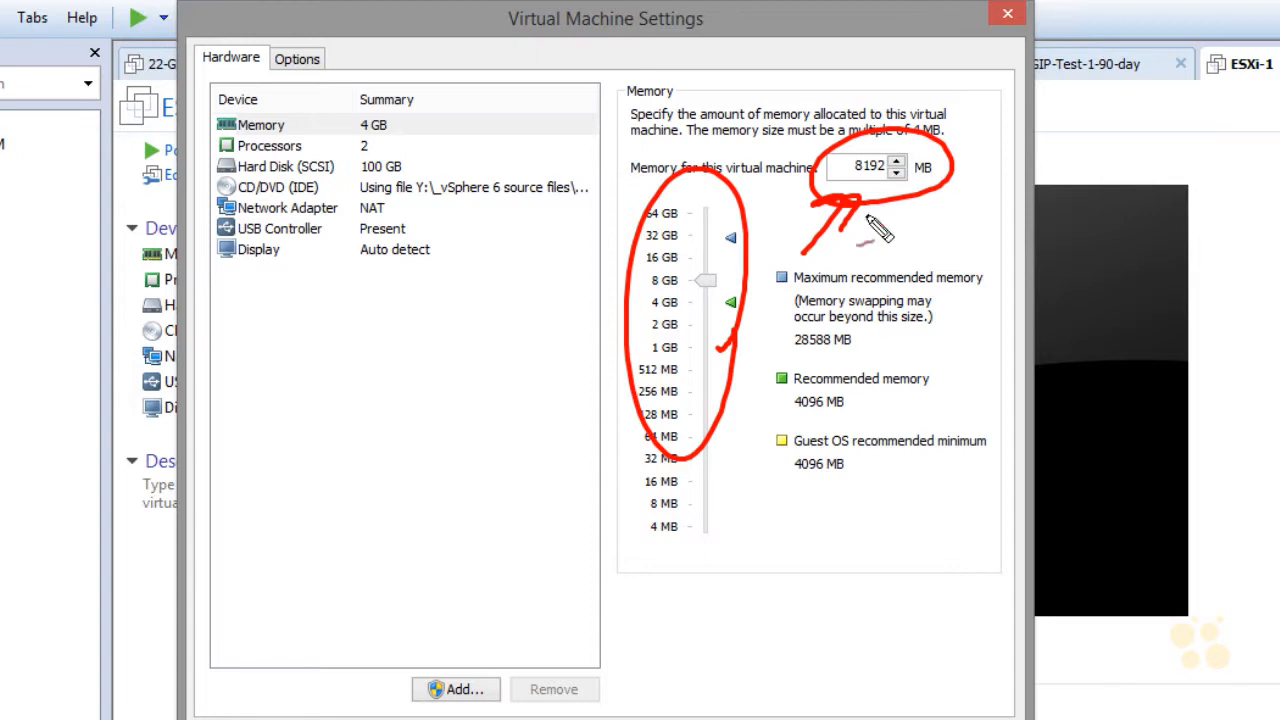
key(Escape)
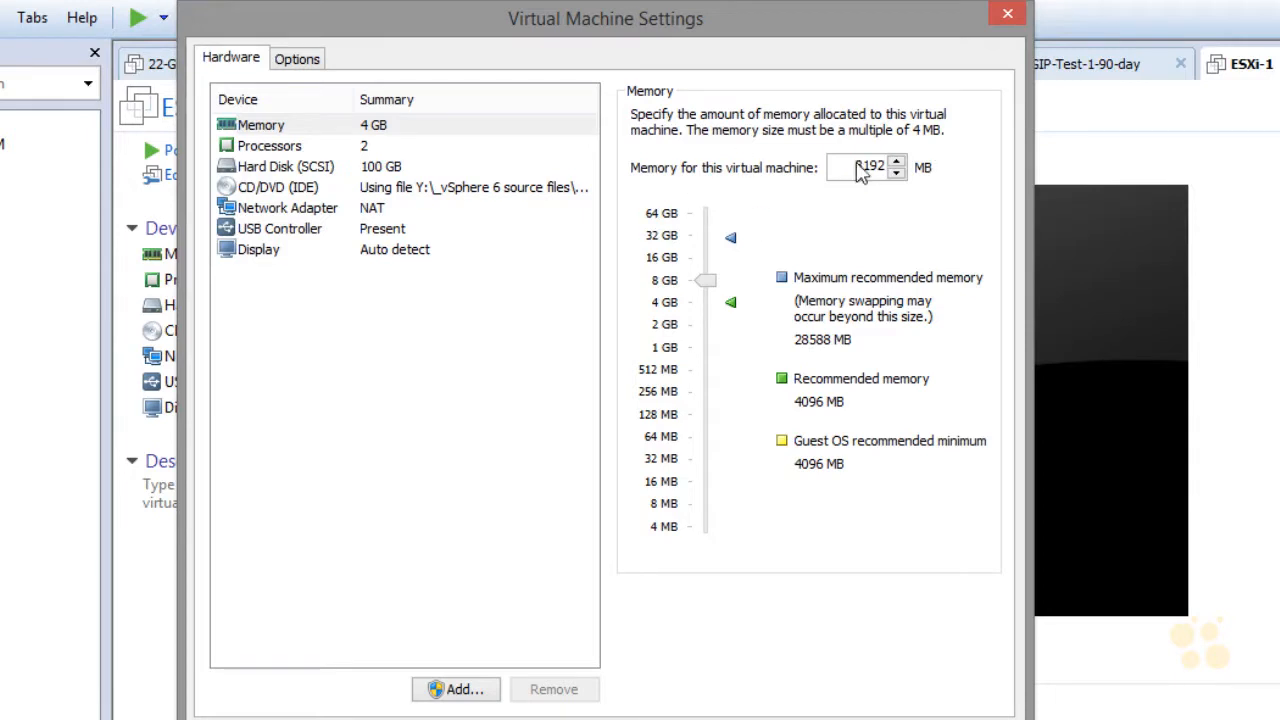
Step: Set the virtual machine's number of processors to 1 and the cores per processor to 2
click(462, 148)
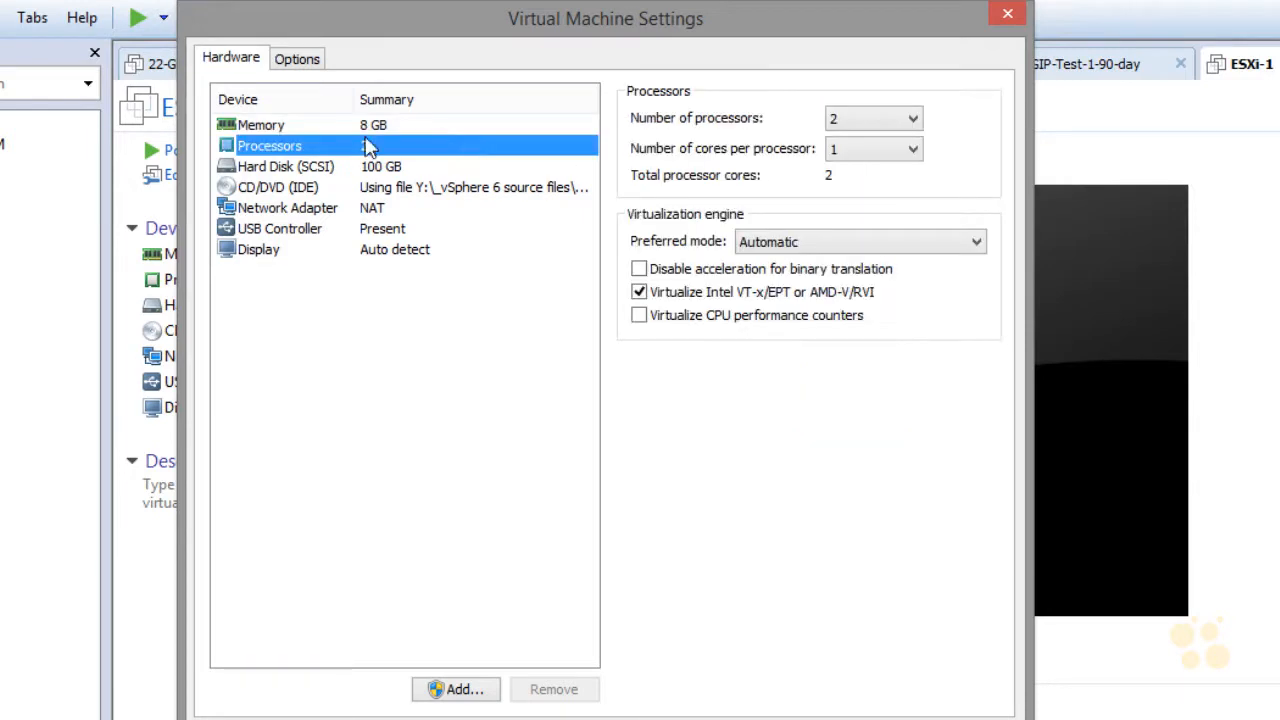
click(428, 125)
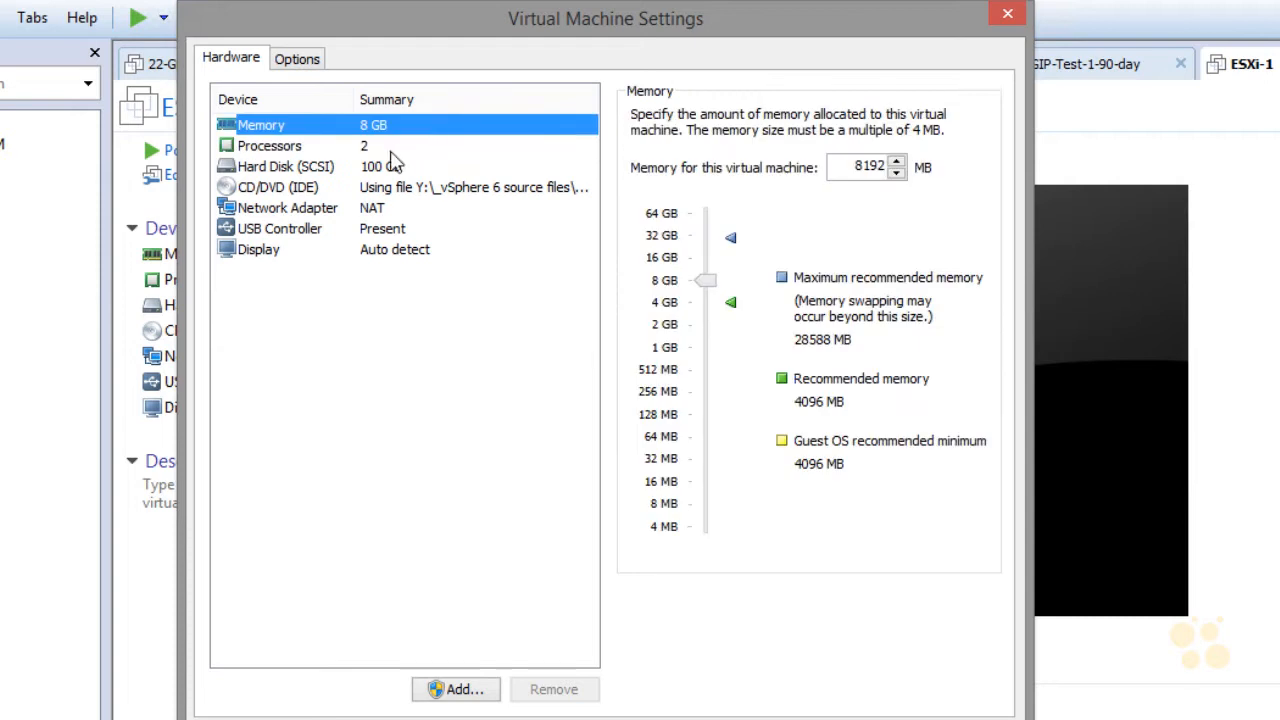
click(392, 153)
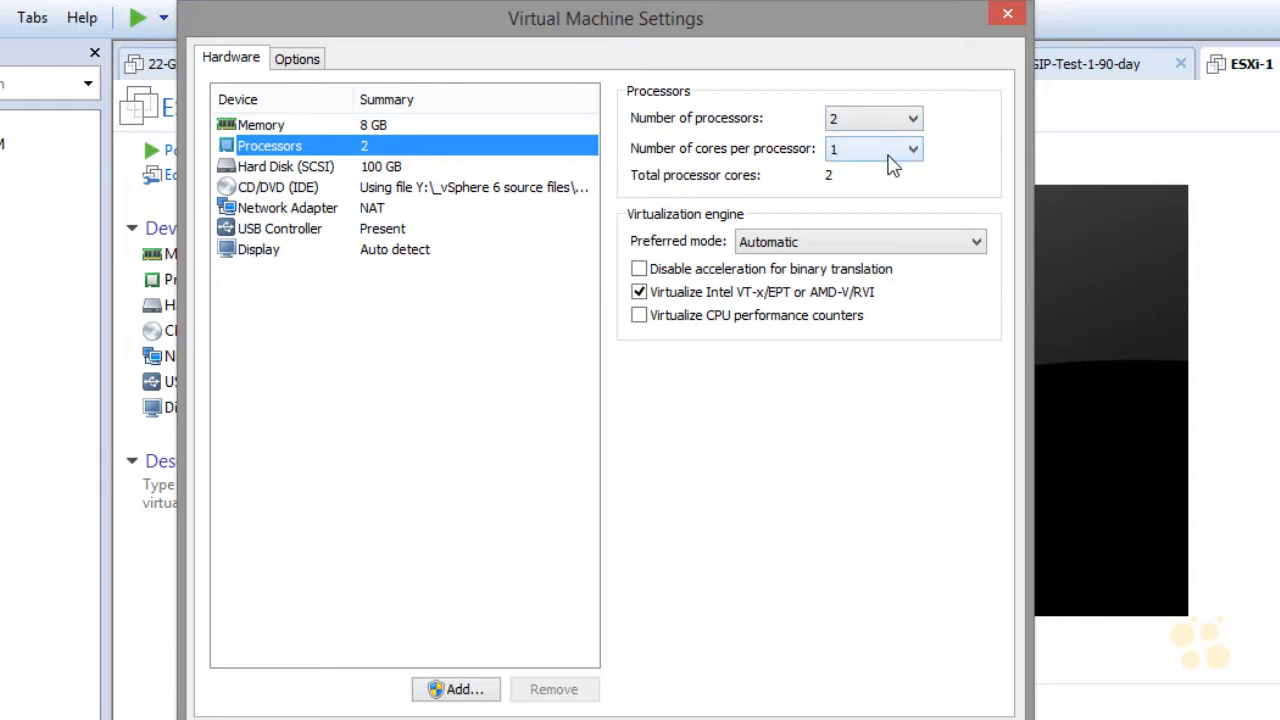
click(891, 120)
click(885, 145)
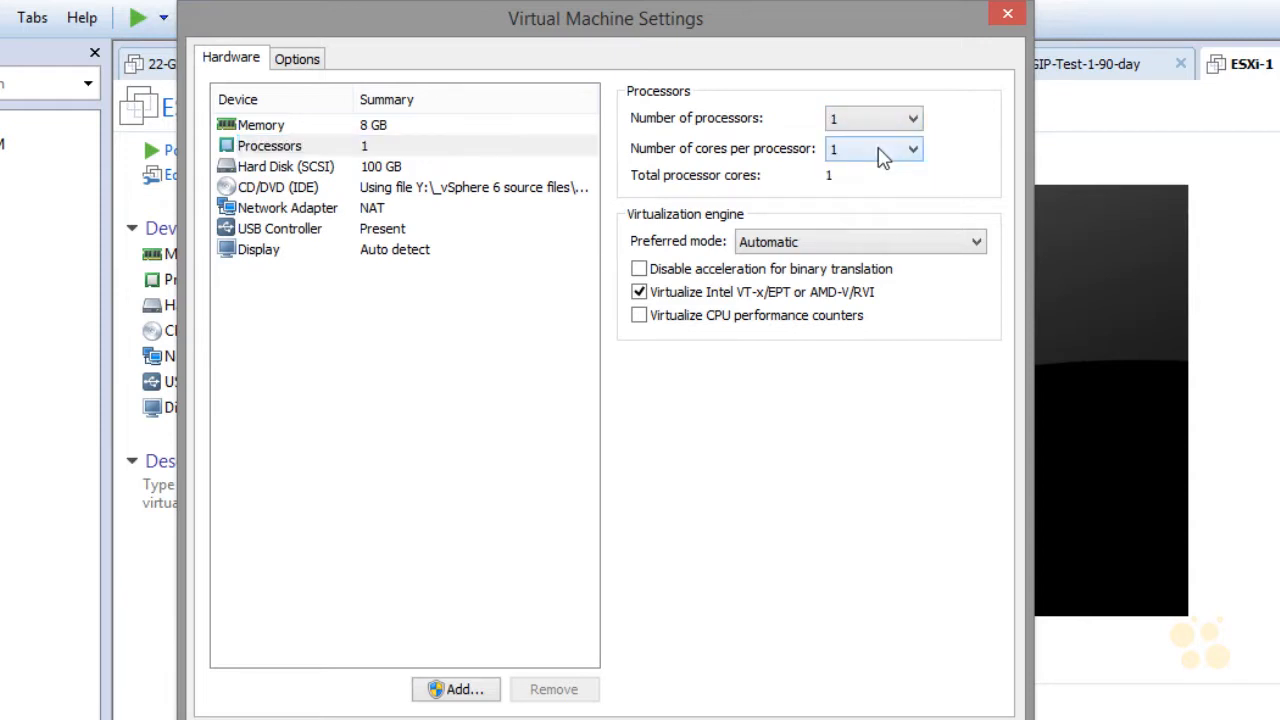
click(880, 155)
click(879, 182)
mouse_move(640, 304)
mouse_down()
mouse_move(845, 310)
mouse_move(862, 280)
mouse_move(656, 330)
mouse_up()
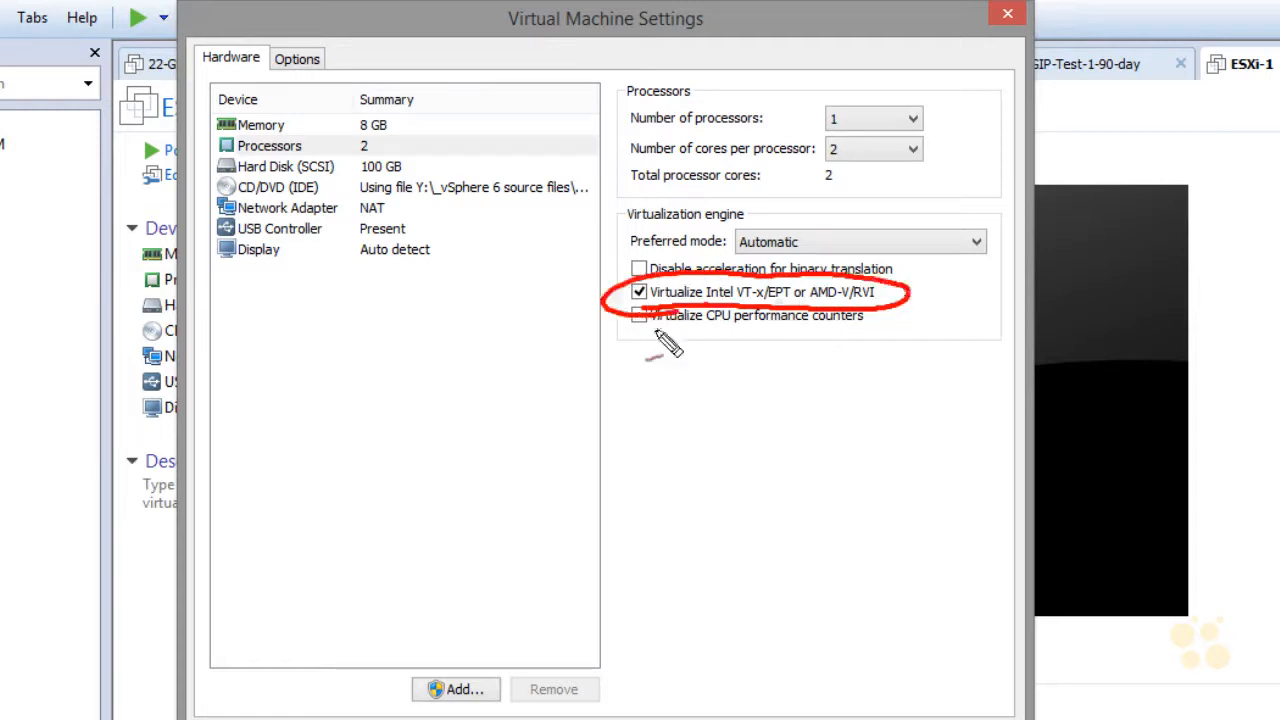
mouse_move(962, 294)
mouse_down()
mouse_move(926, 292)
mouse_move(930, 303)
mouse_up()
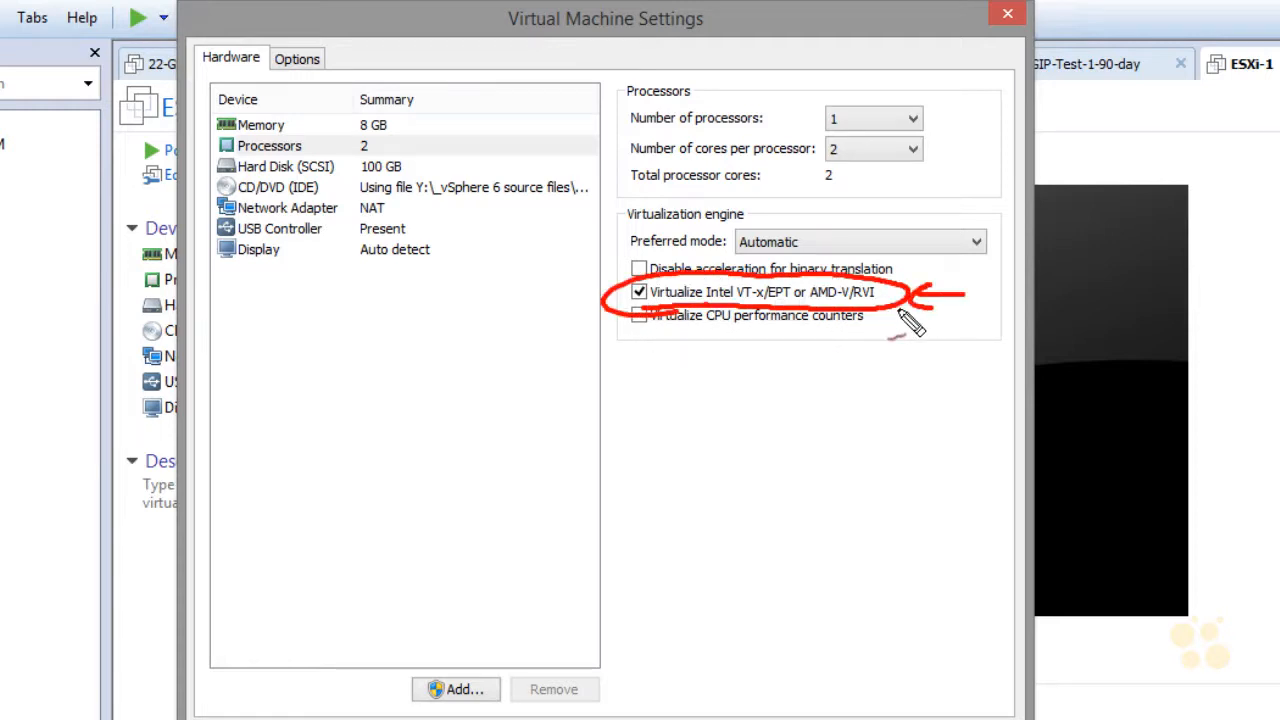
mouse_move(912, 362)
mouse_down()
mouse_move(893, 311)
mouse_move(889, 330)
mouse_up()
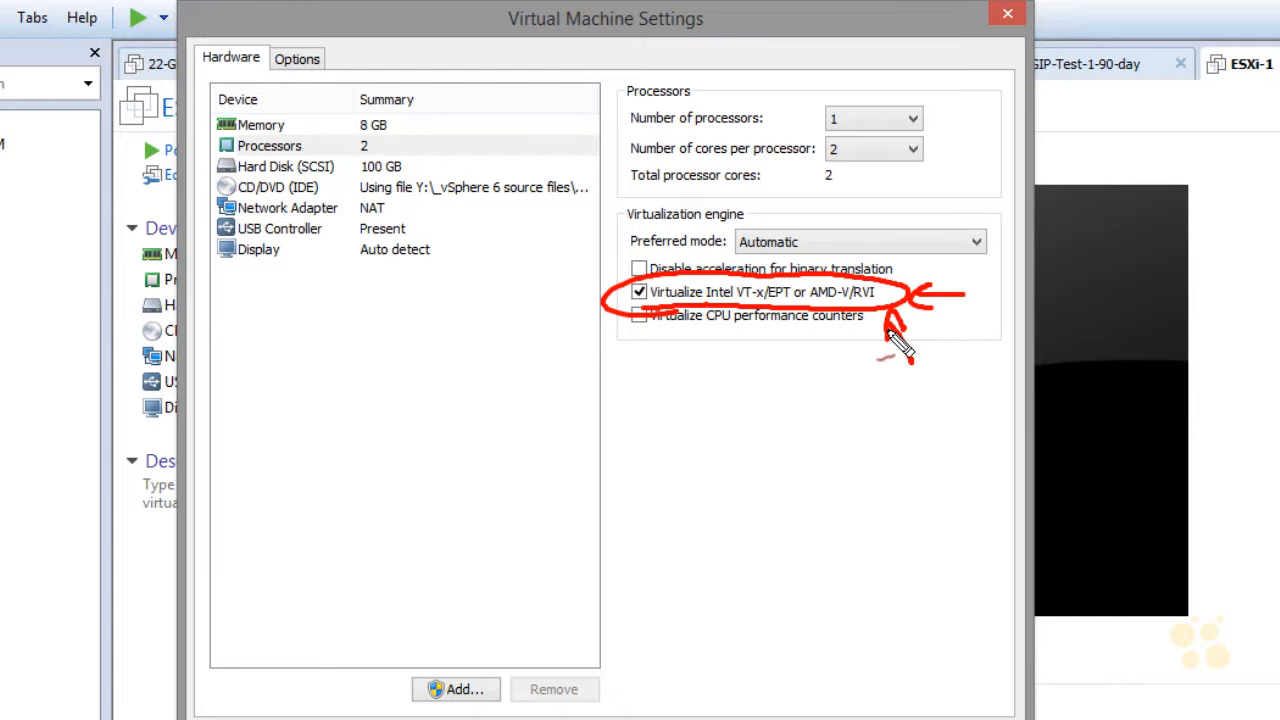
drag(612, 372, 633, 356)
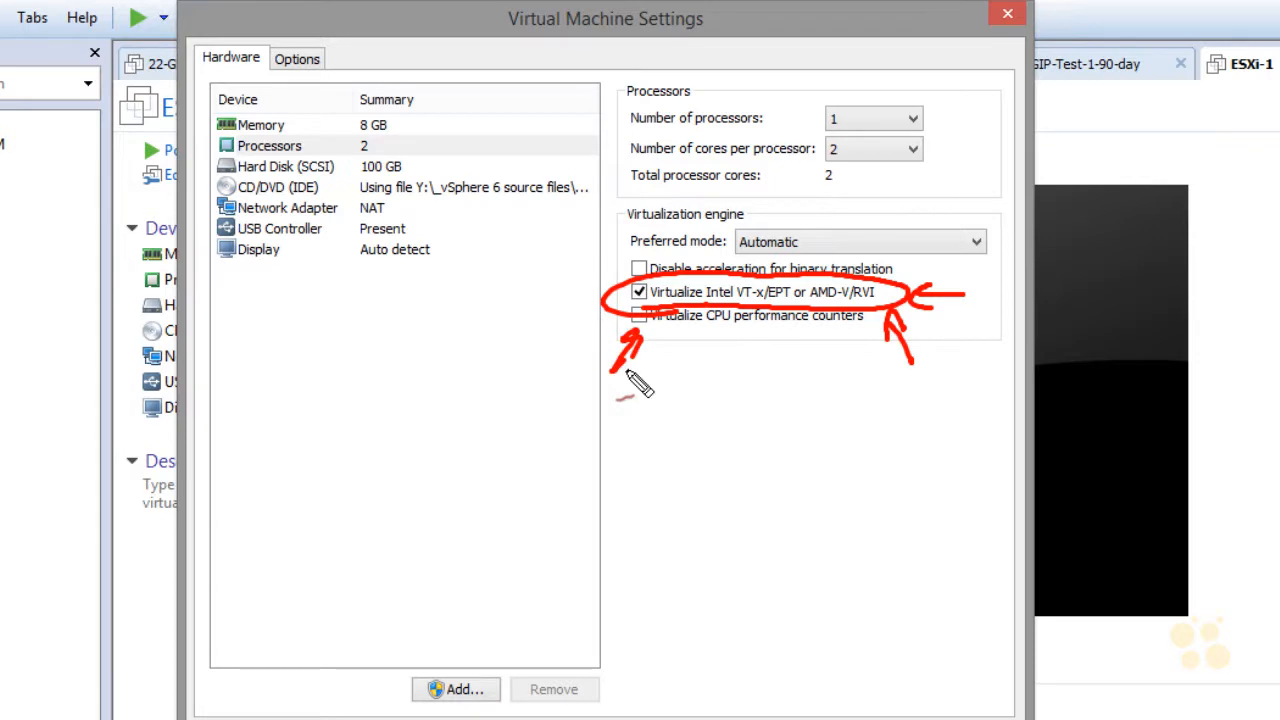
key(Escape)
Step: Add a second network adapter to the virtual machine, using NAT and connected at power on
click(331, 214)
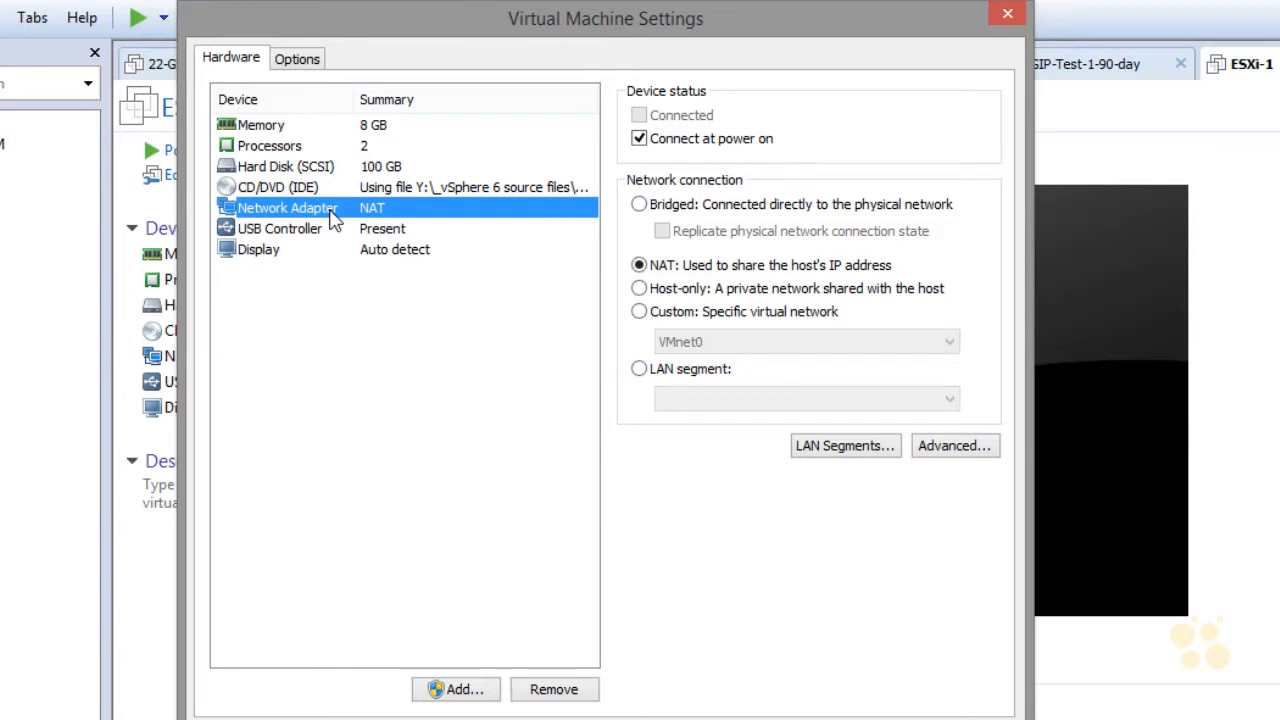
click(446, 690)
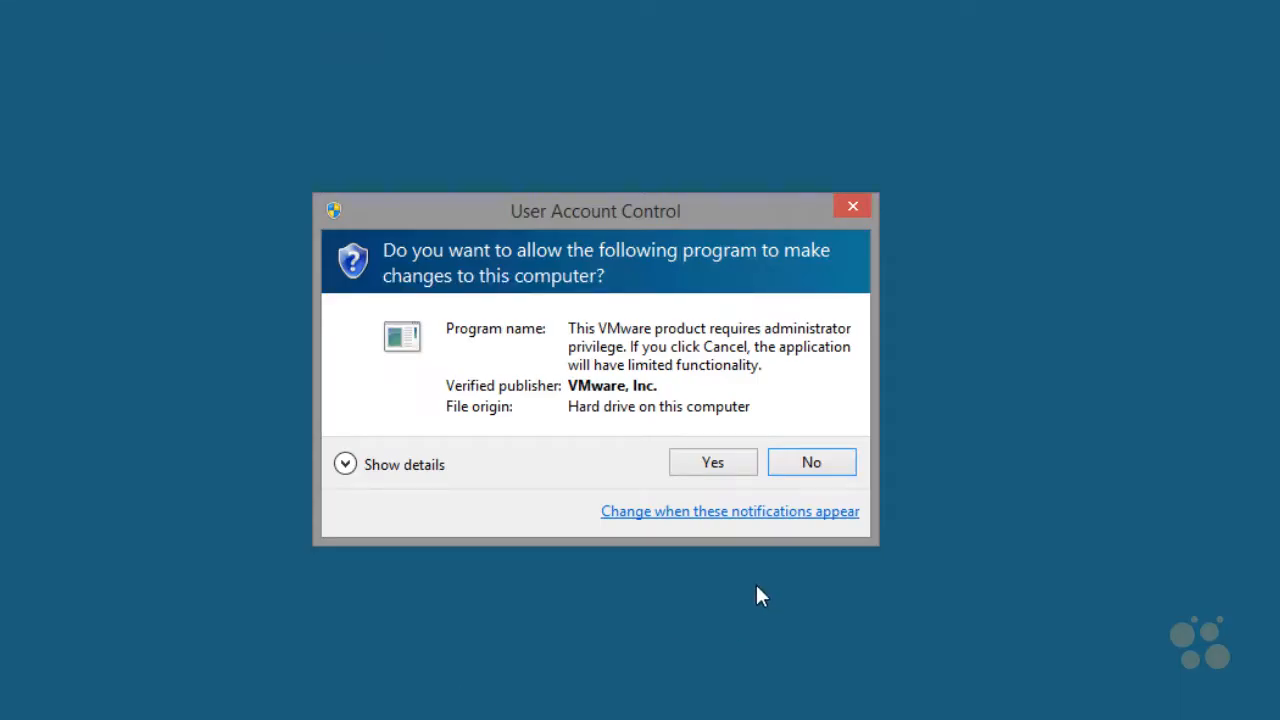
click(713, 463)
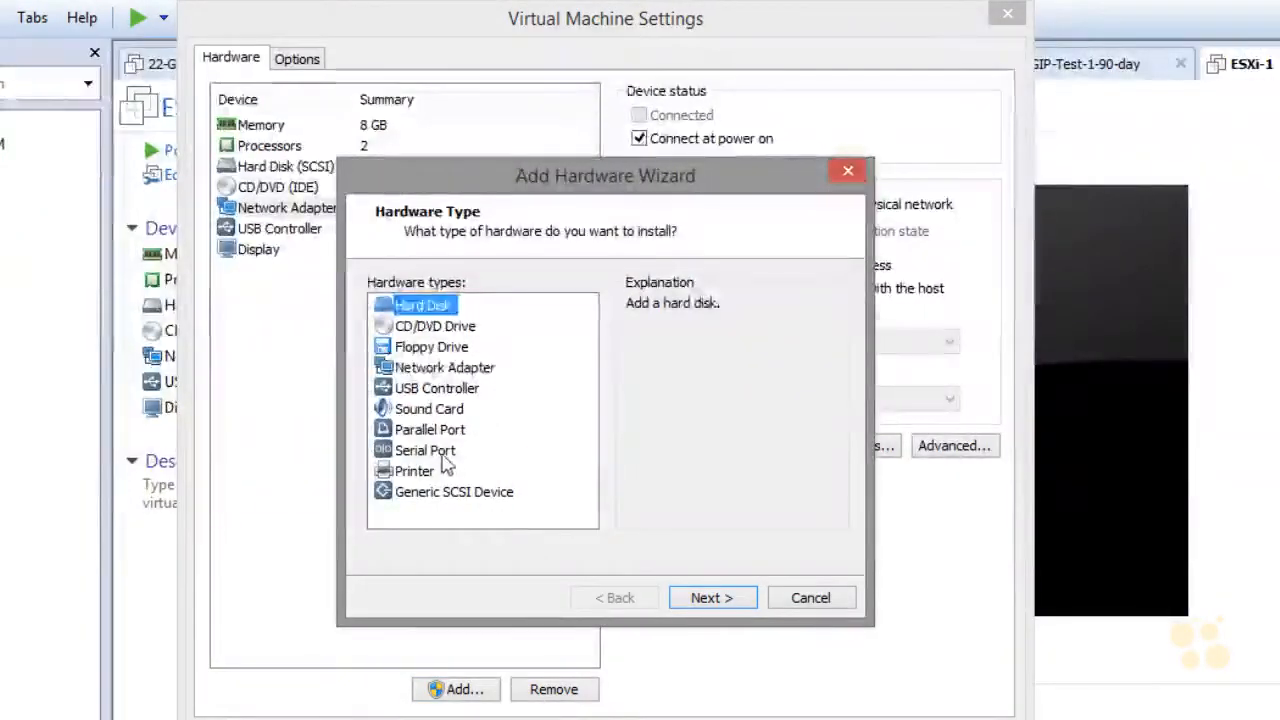
click(432, 369)
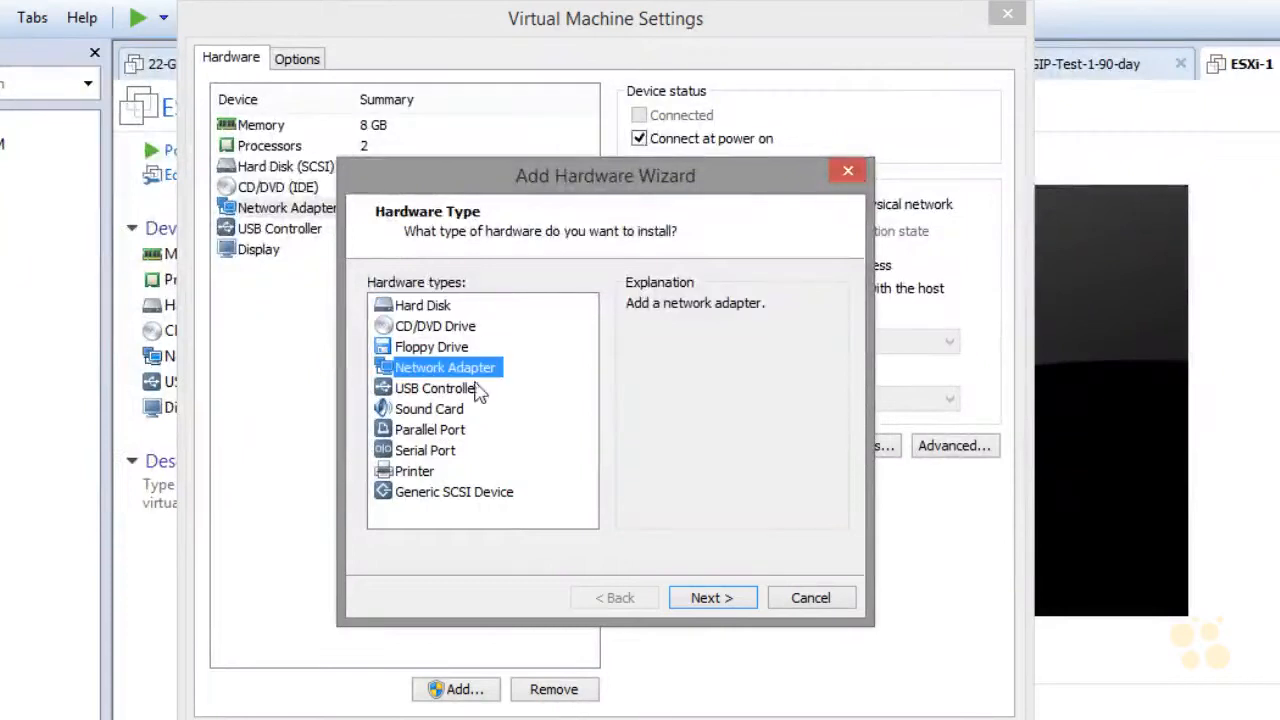
click(719, 599)
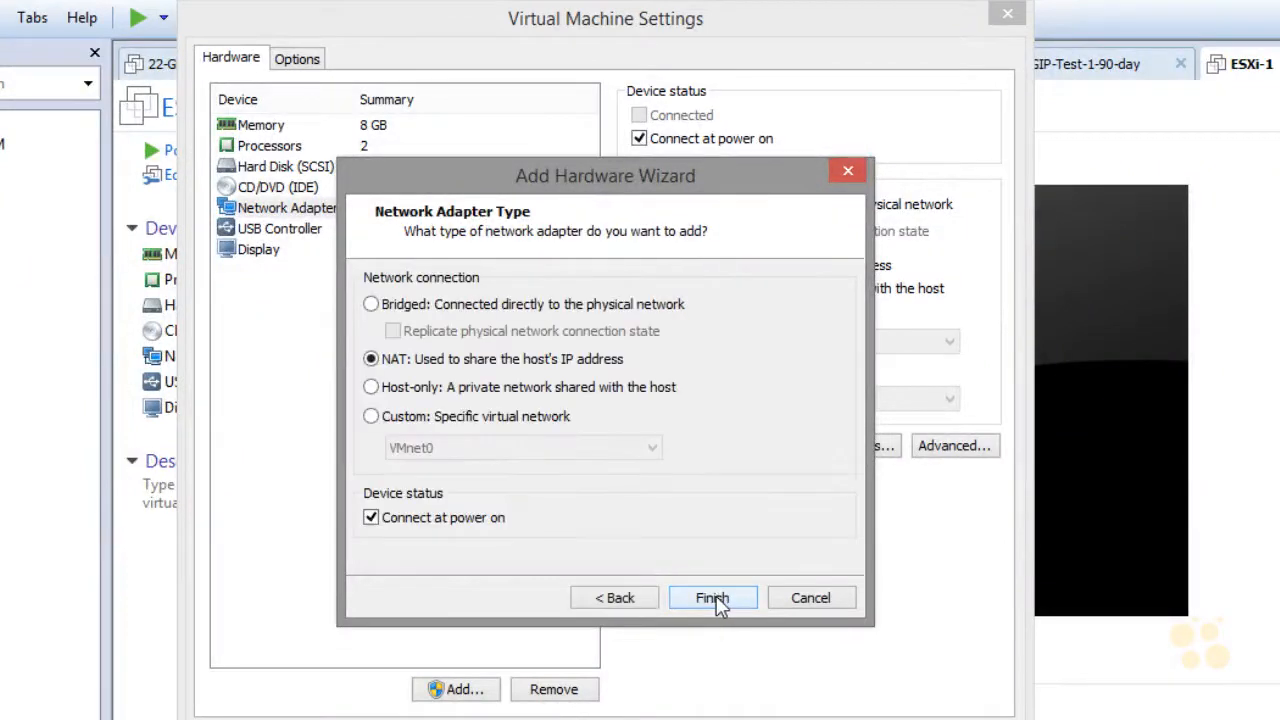
click(712, 598)
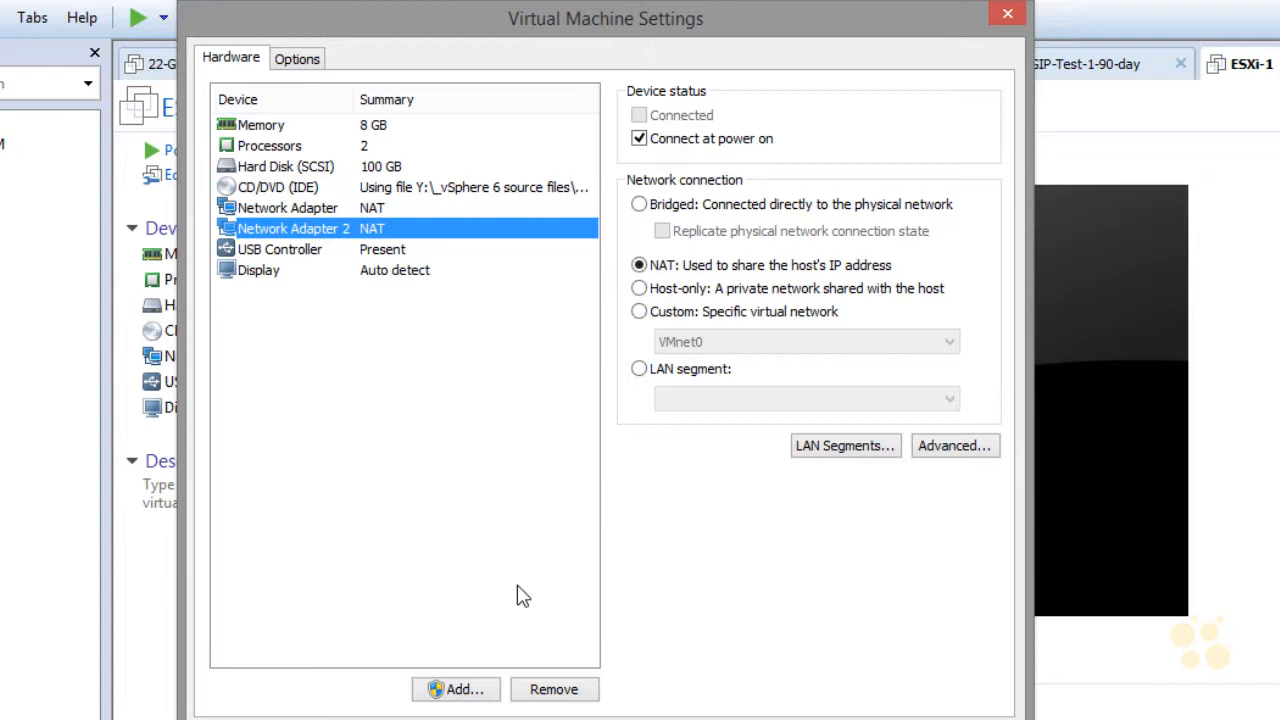
Step: Add eight more NAT network adapters, bringing the virtual machine to ten network adapters in total
click(463, 691)
click(444, 368)
click(722, 600)
click(735, 601)
click(460, 690)
click(444, 368)
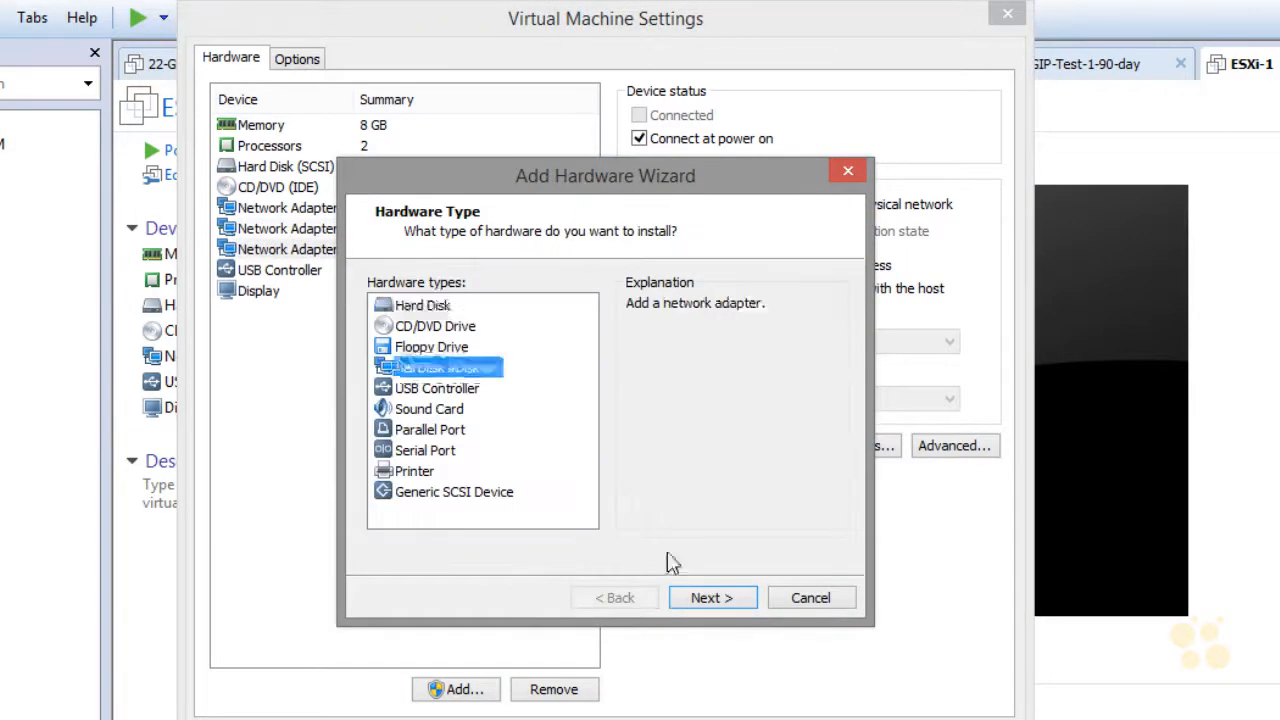
click(713, 599)
click(713, 599)
click(444, 368)
click(713, 599)
click(713, 599)
click(460, 690)
click(444, 368)
click(713, 599)
click(713, 599)
click(460, 690)
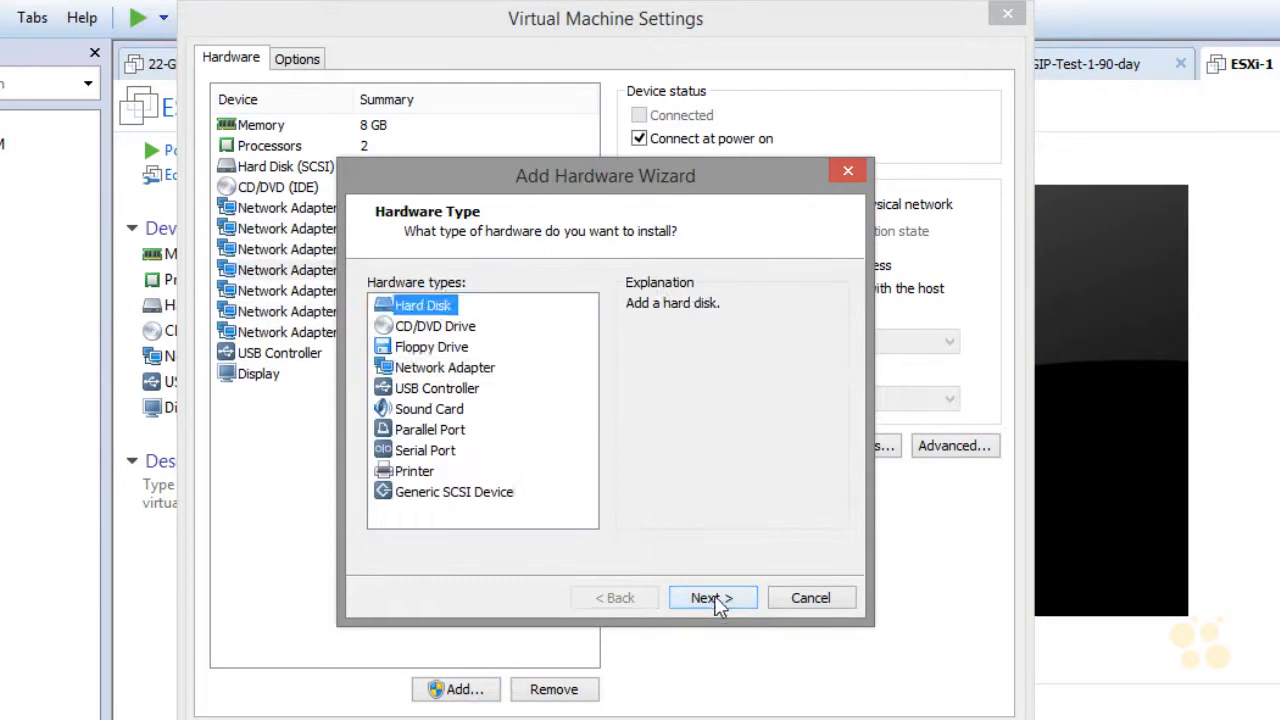
click(460, 690)
click(444, 367)
click(711, 599)
click(710, 600)
click(460, 690)
click(444, 367)
click(711, 598)
click(711, 598)
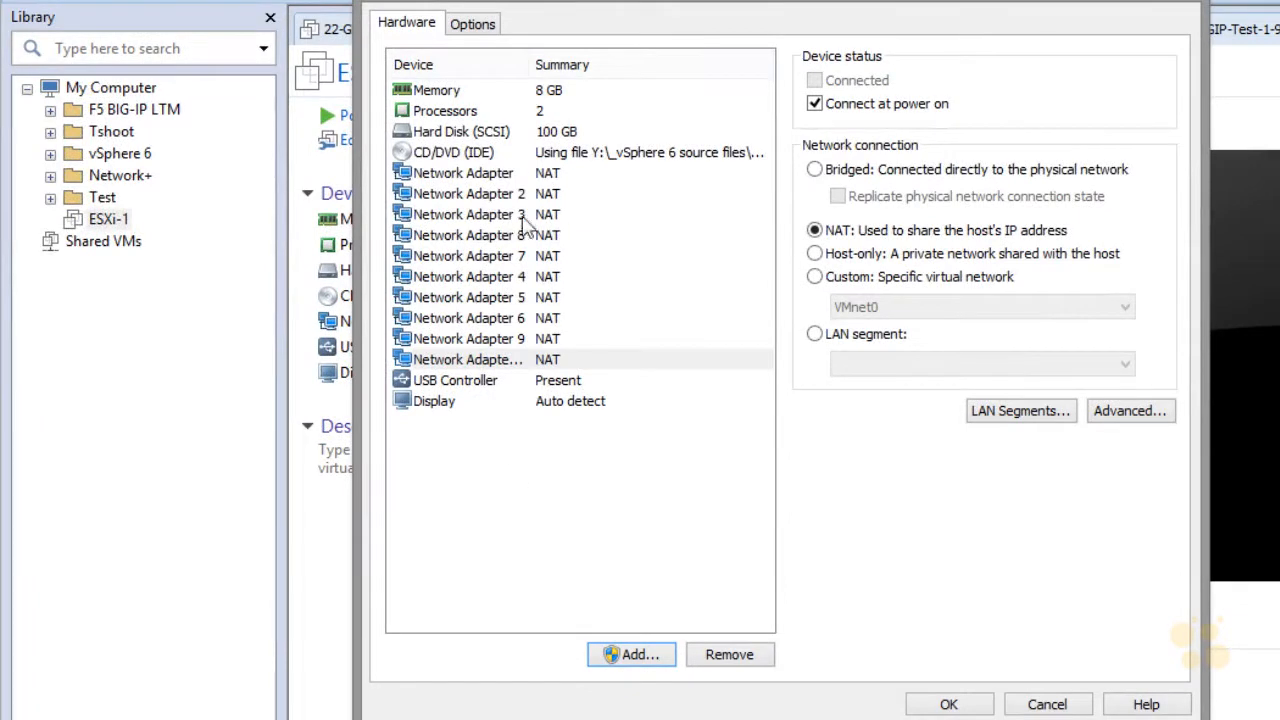
Step: Save the hardware changes and reopen the settings of the ESXi-1 virtual machine
click(951, 704)
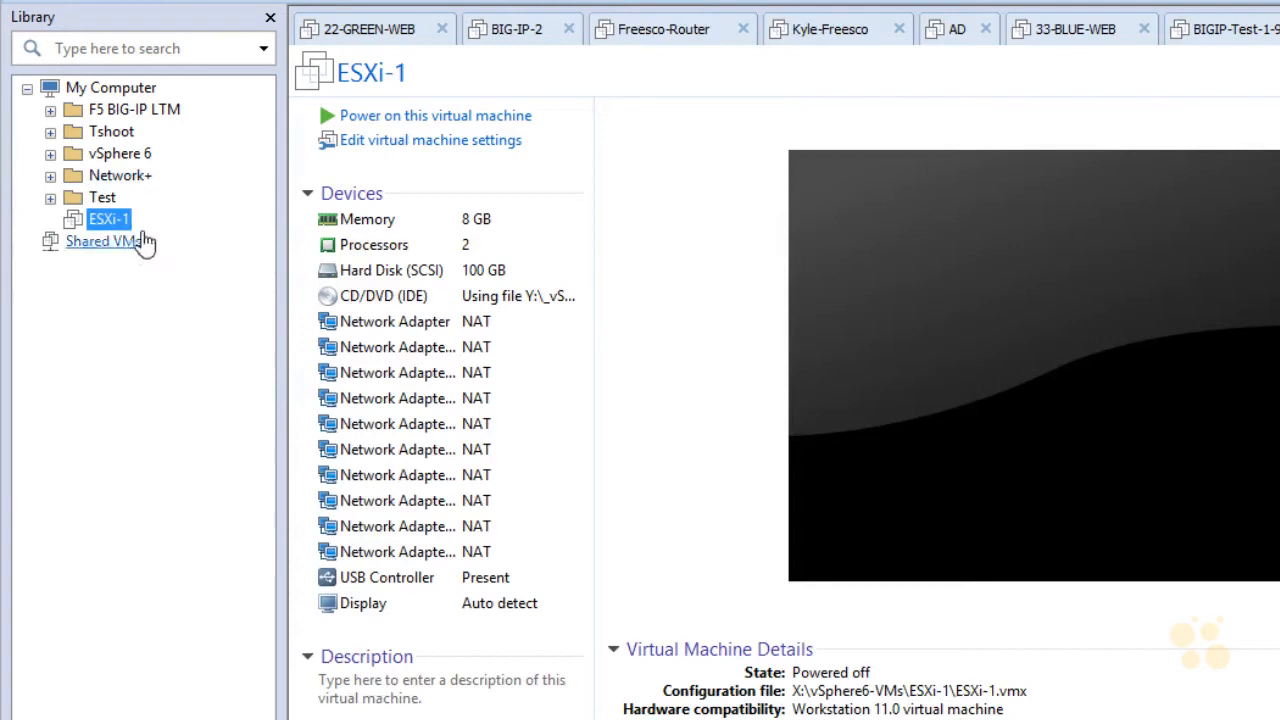
right_click(113, 221)
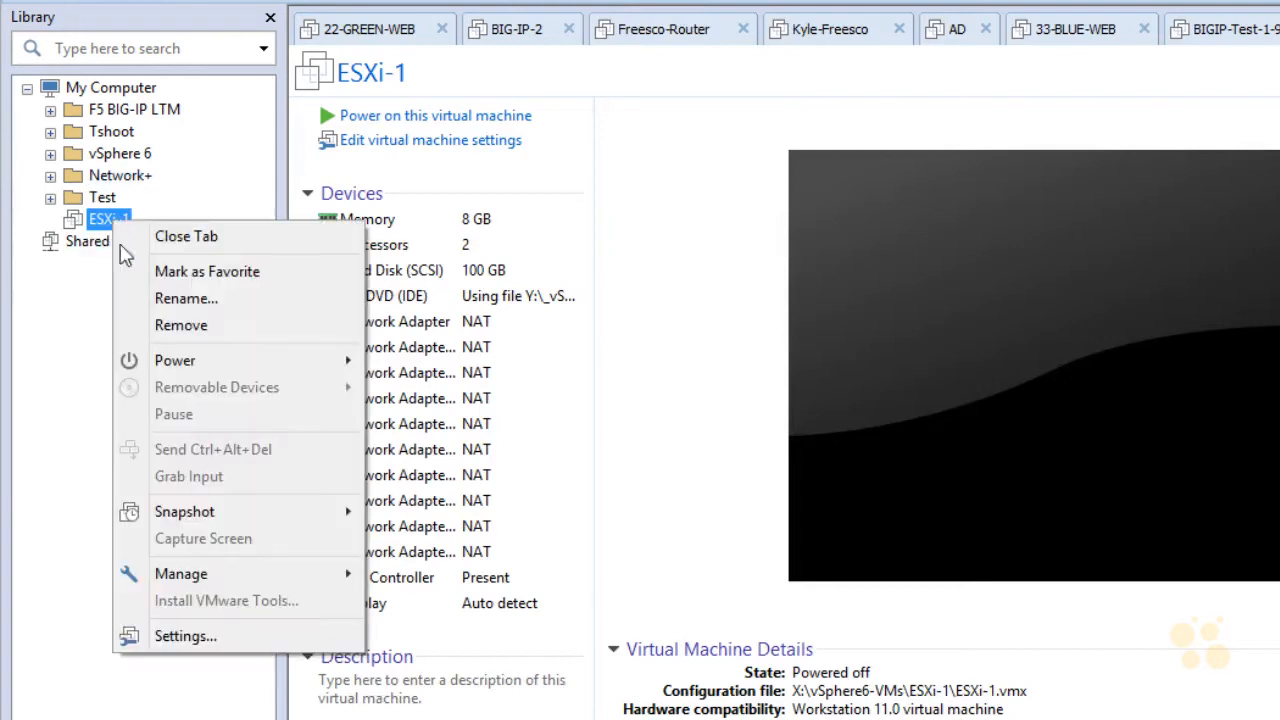
click(190, 638)
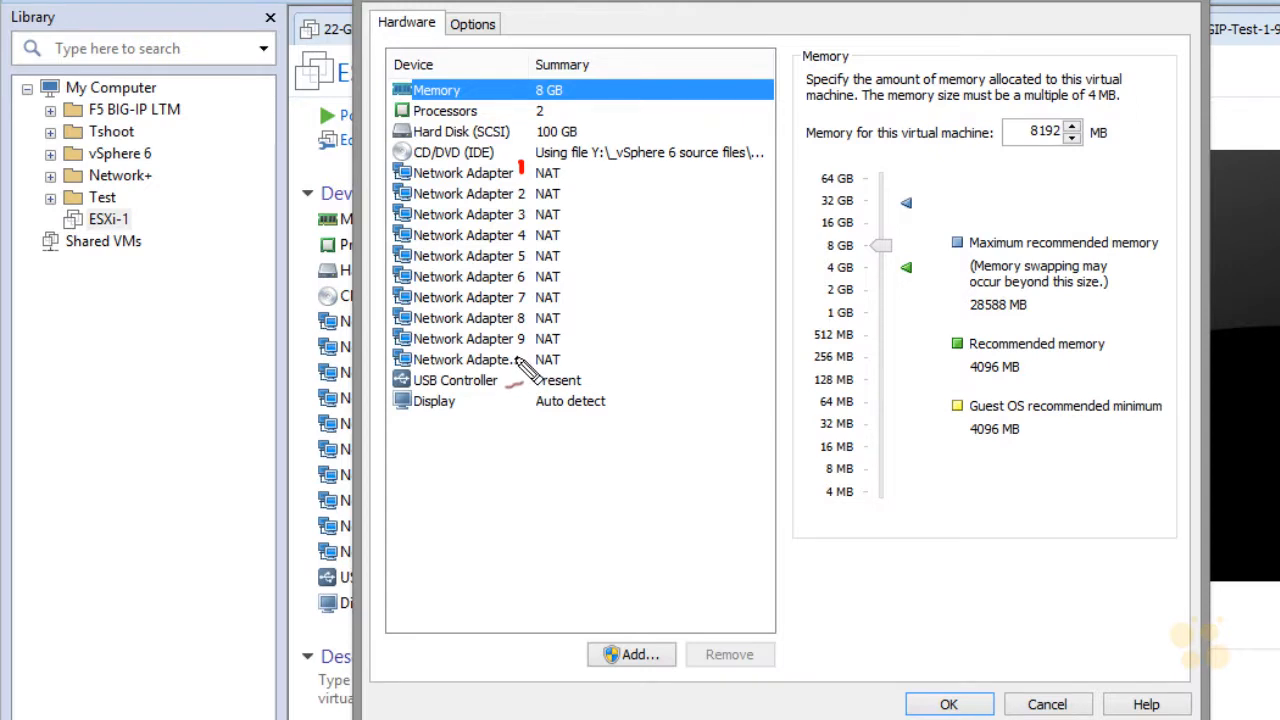
mouse_move(519, 356)
mouse_down()
mouse_move(516, 366)
mouse_move(524, 355)
mouse_up()
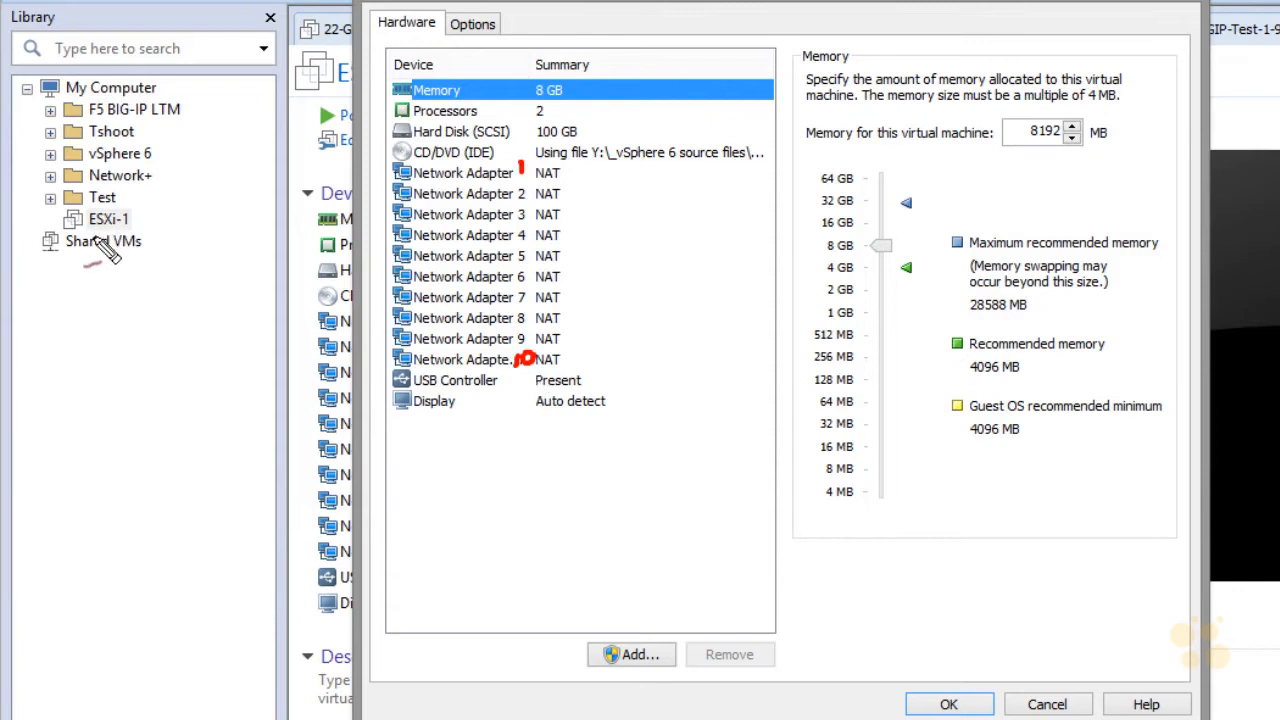
mouse_move(125, 248)
mouse_down()
mouse_move(50, 225)
mouse_move(108, 250)
mouse_up()
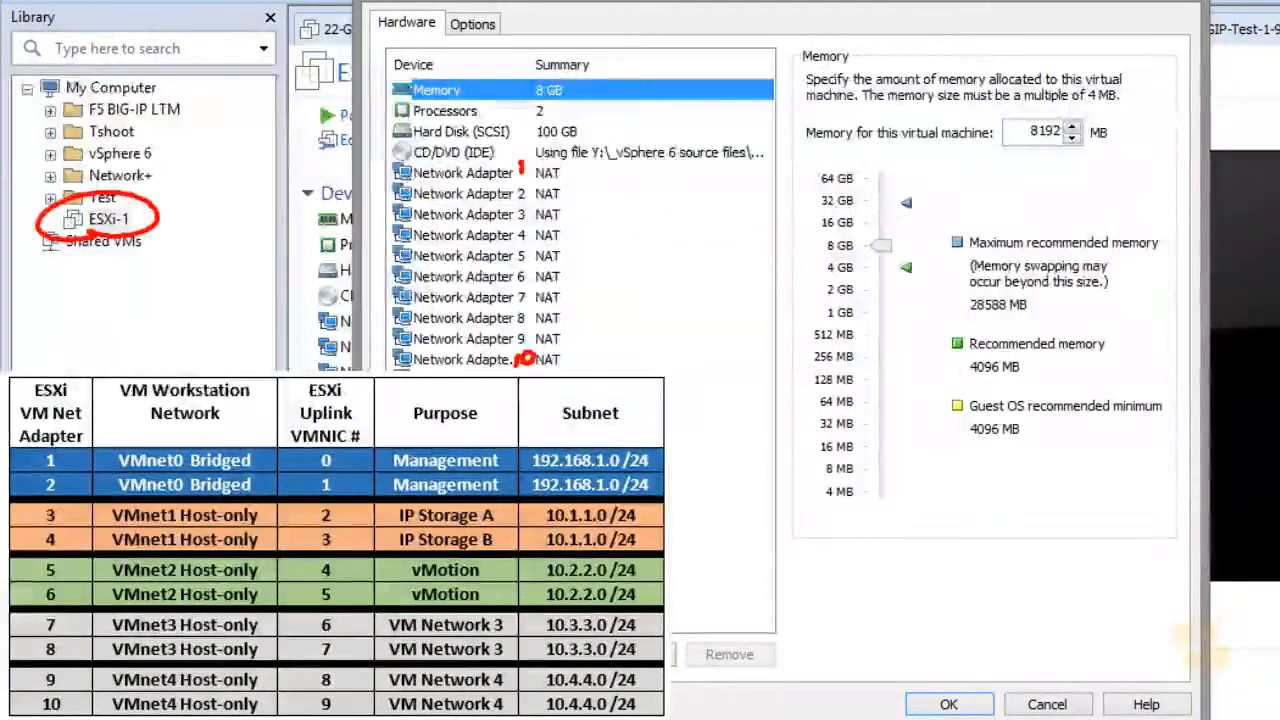
mouse_move(566, 193)
mouse_down()
mouse_move(581, 187)
mouse_move(532, 158)
mouse_move(500, 190)
mouse_move(560, 226)
mouse_move(588, 188)
mouse_move(626, 181)
mouse_move(752, 182)
mouse_move(790, 160)
mouse_move(790, 192)
mouse_up()
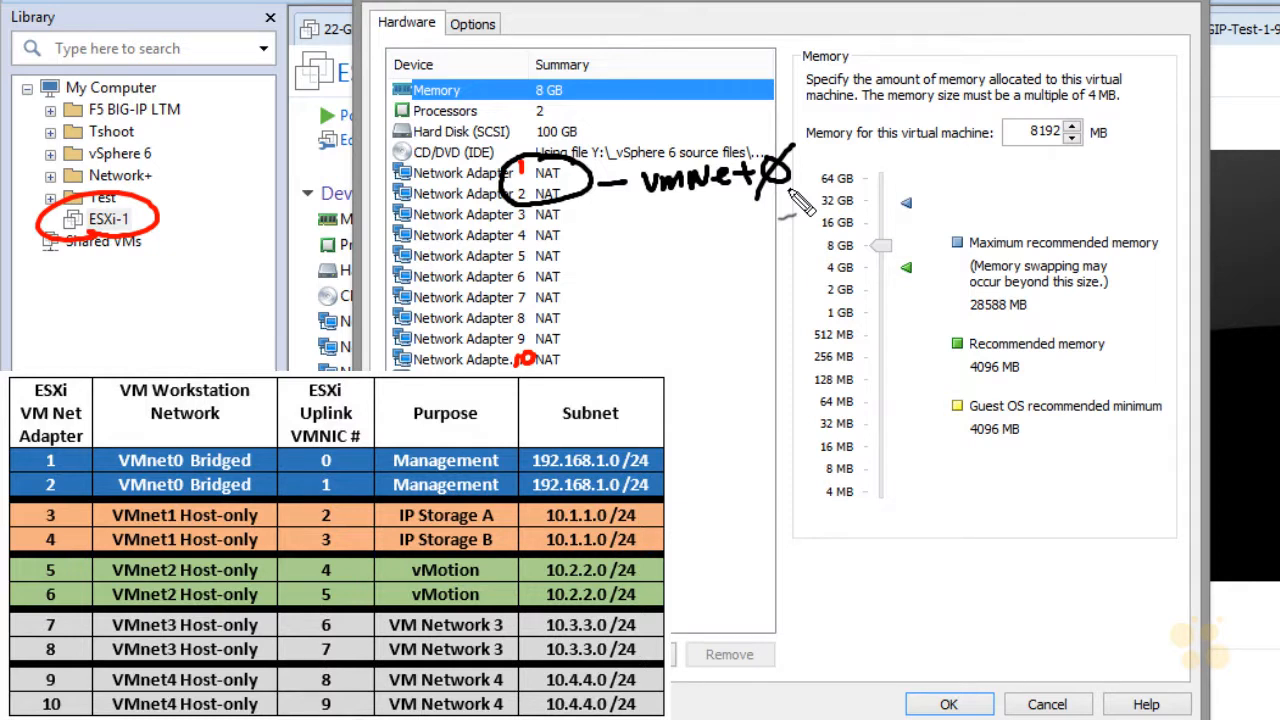
mouse_move(562, 214)
mouse_down()
mouse_move(530, 204)
mouse_move(500, 238)
mouse_move(575, 242)
mouse_move(586, 218)
mouse_move(652, 214)
mouse_move(690, 230)
mouse_move(797, 201)
mouse_up()
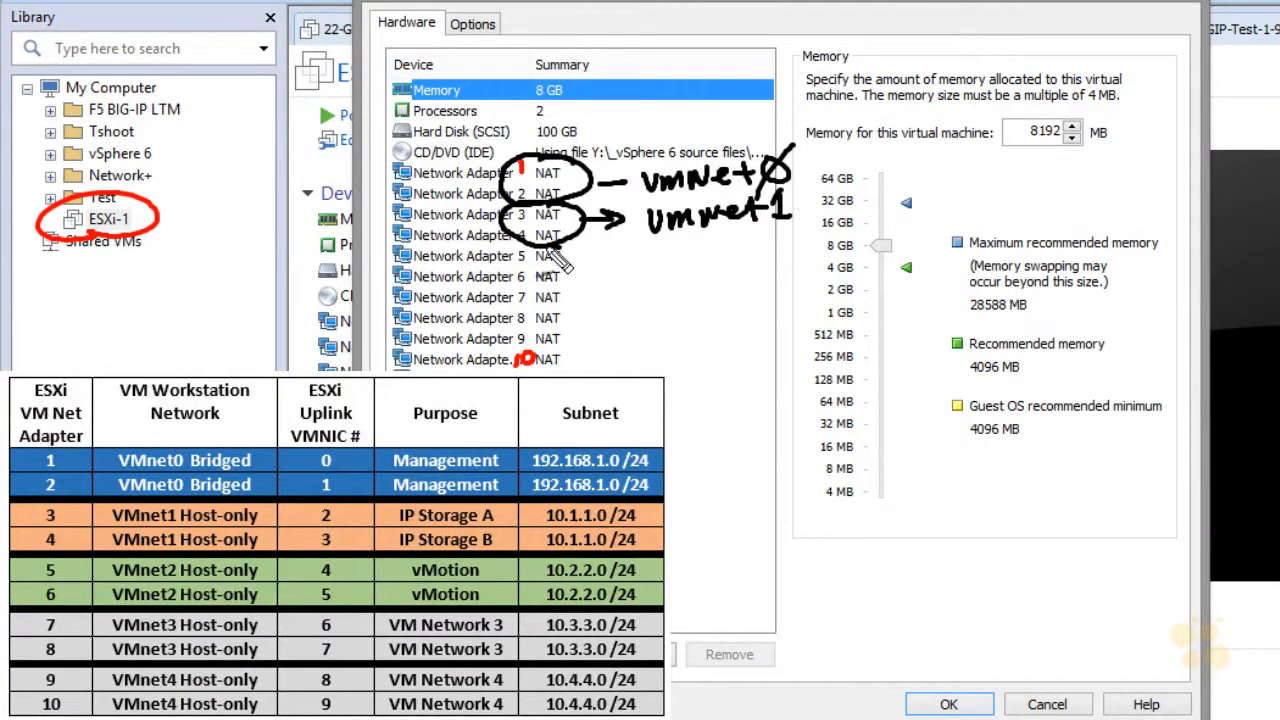
mouse_move(556, 247)
mouse_down()
mouse_move(508, 272)
mouse_move(550, 300)
mouse_move(560, 258)
mouse_move(626, 267)
mouse_move(613, 276)
mouse_move(792, 255)
mouse_up()
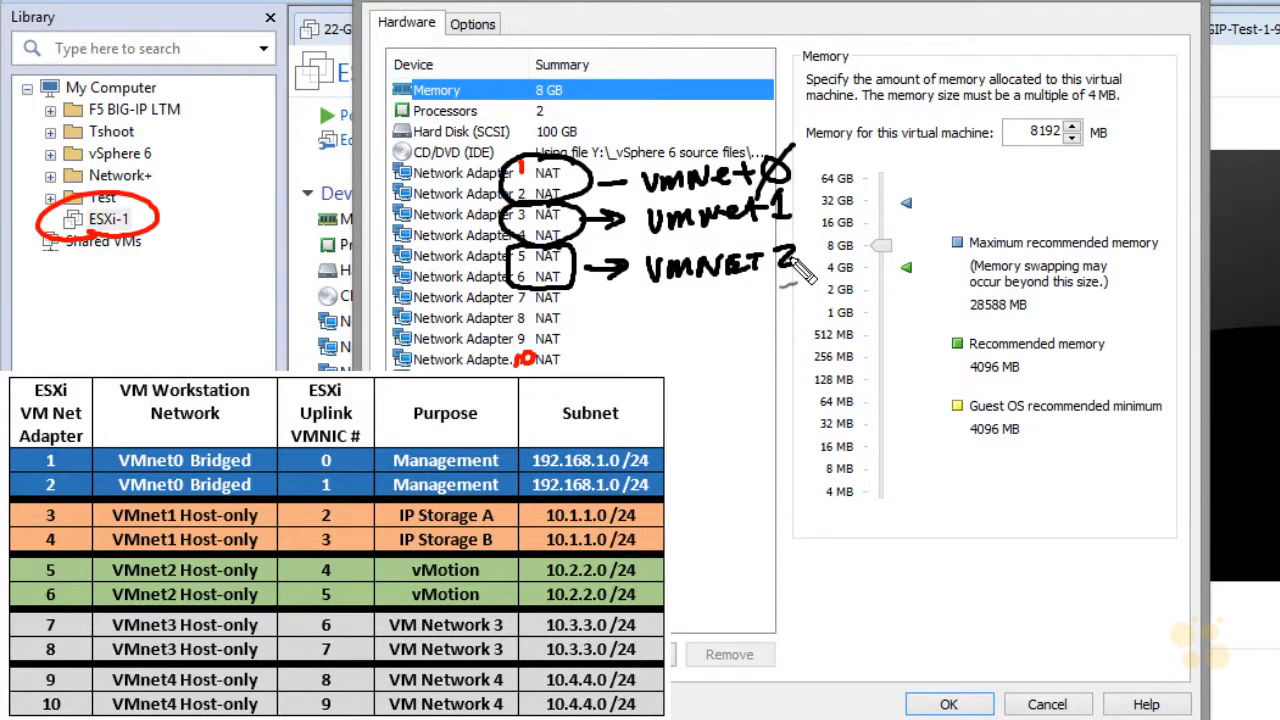
mouse_move(507, 290)
mouse_down()
mouse_move(500, 338)
mouse_move(545, 360)
mouse_move(585, 322)
mouse_move(540, 292)
mouse_move(603, 316)
mouse_up()
mouse_move(587, 308)
mouse_down()
mouse_move(586, 327)
mouse_move(645, 306)
mouse_move(770, 308)
mouse_up()
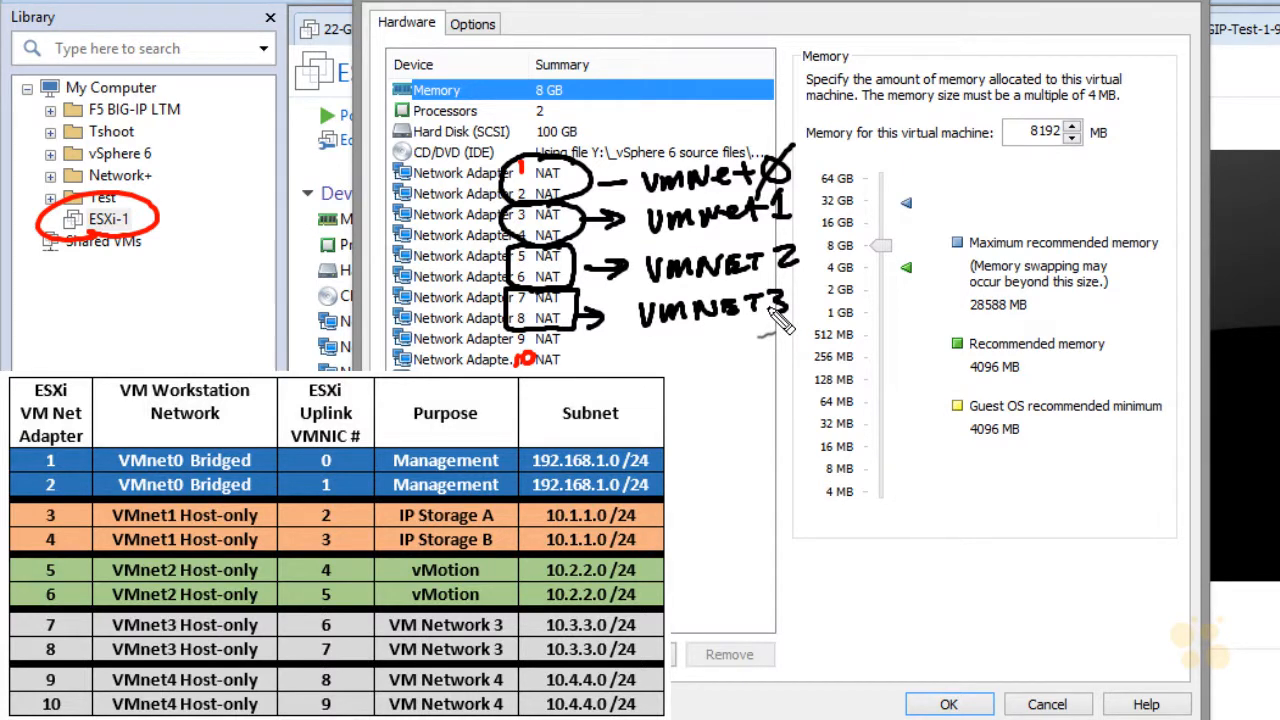
mouse_move(512, 330)
mouse_down()
mouse_move(512, 362)
mouse_move(570, 370)
mouse_move(575, 328)
mouse_move(606, 350)
mouse_move(598, 361)
mouse_move(658, 337)
mouse_move(700, 352)
mouse_move(780, 340)
mouse_move(752, 366)
mouse_up()
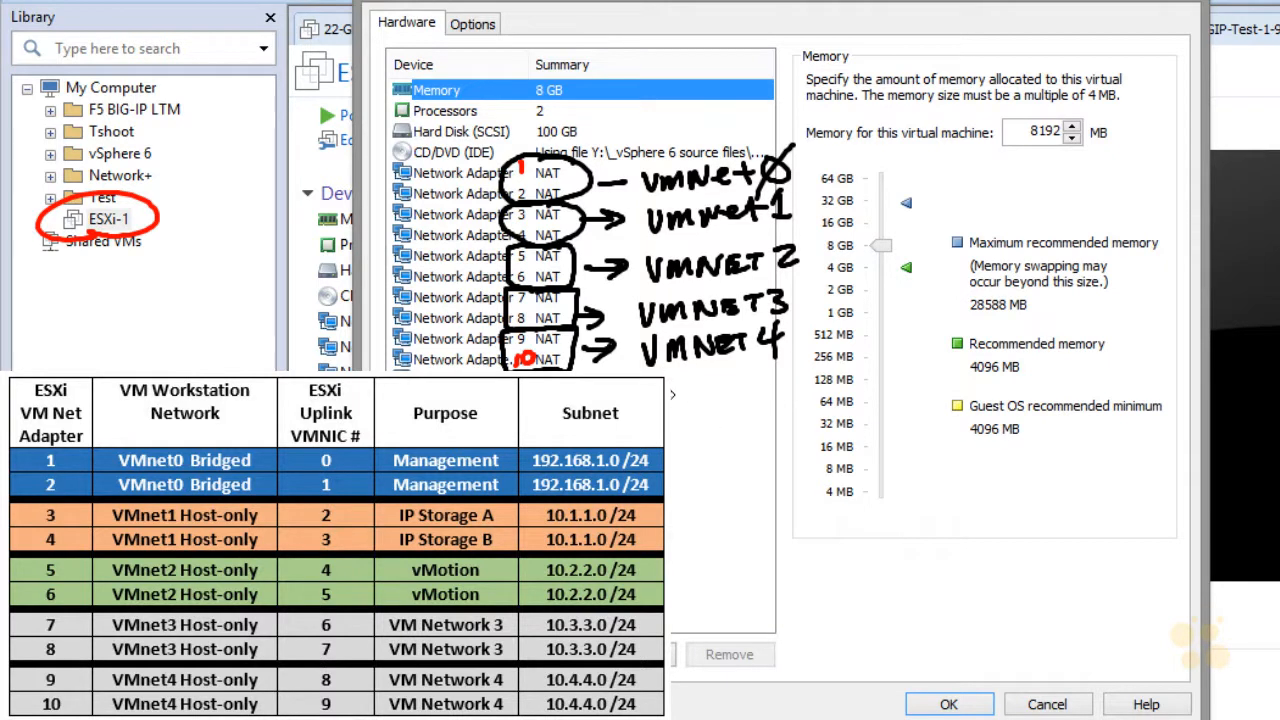
key(Escape)
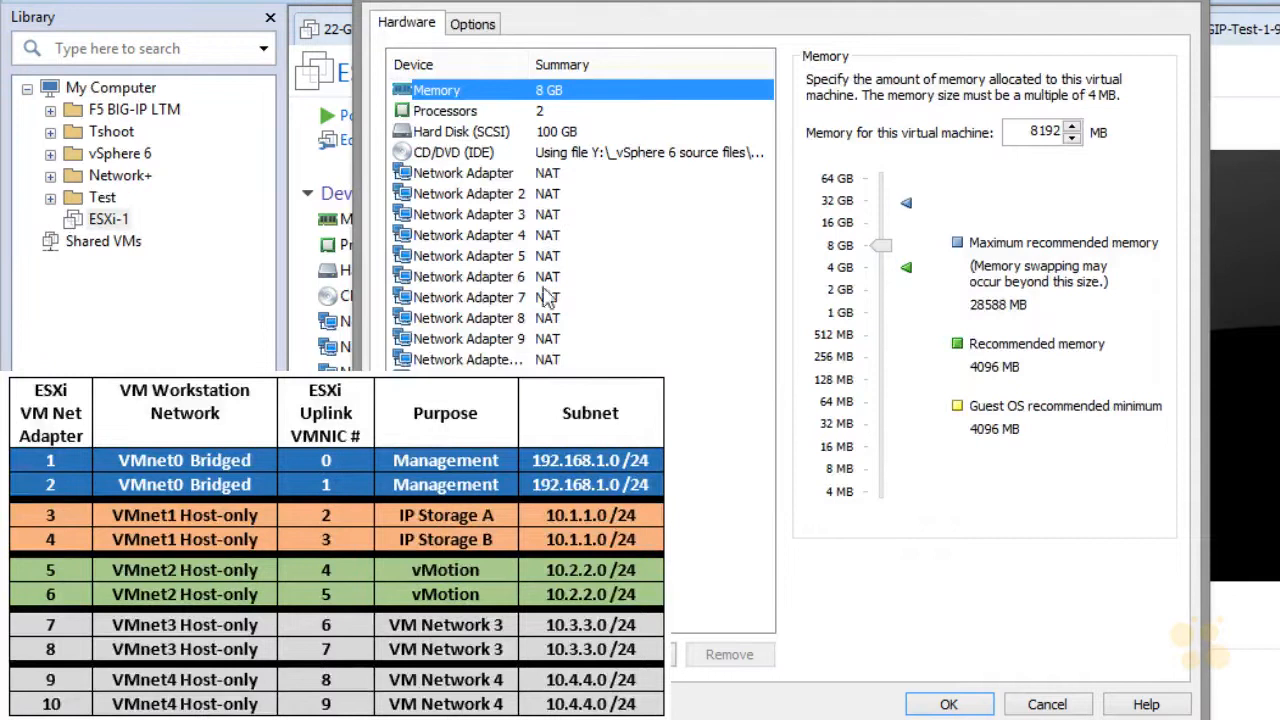
Step: Connect the first network adapter and Network Adapter 2 to the custom virtual network VMnet0
click(499, 176)
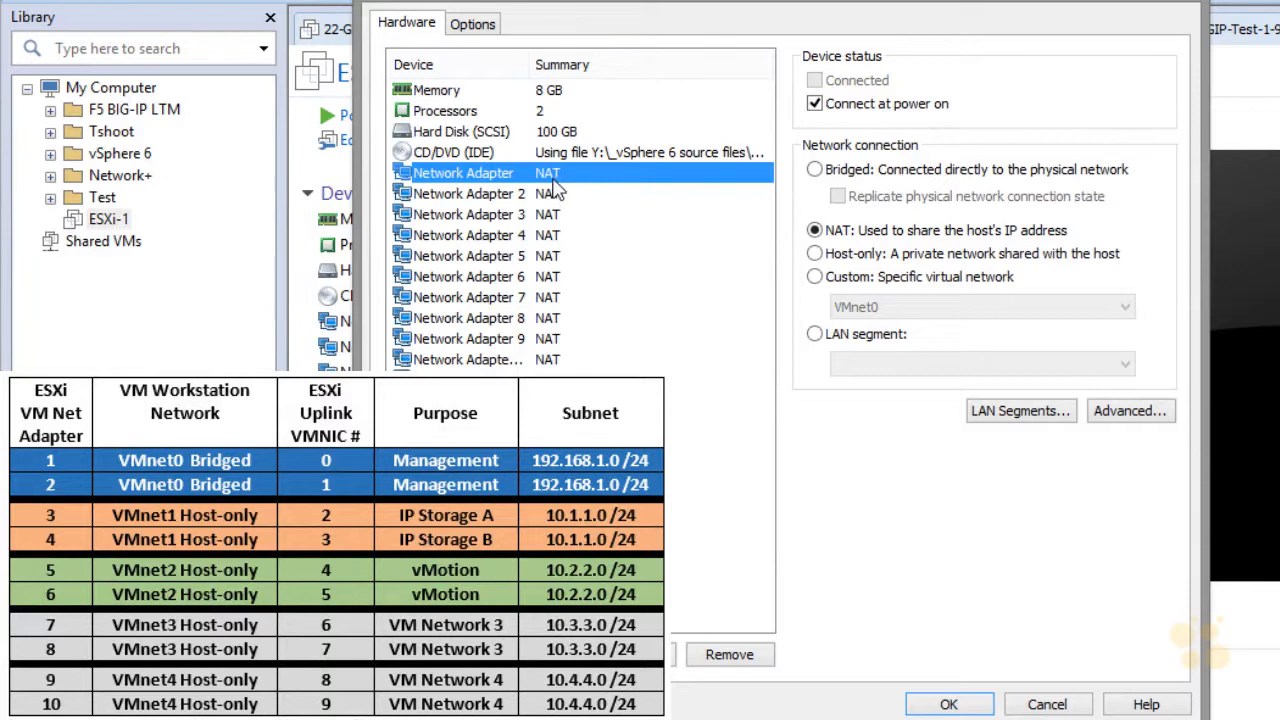
click(816, 170)
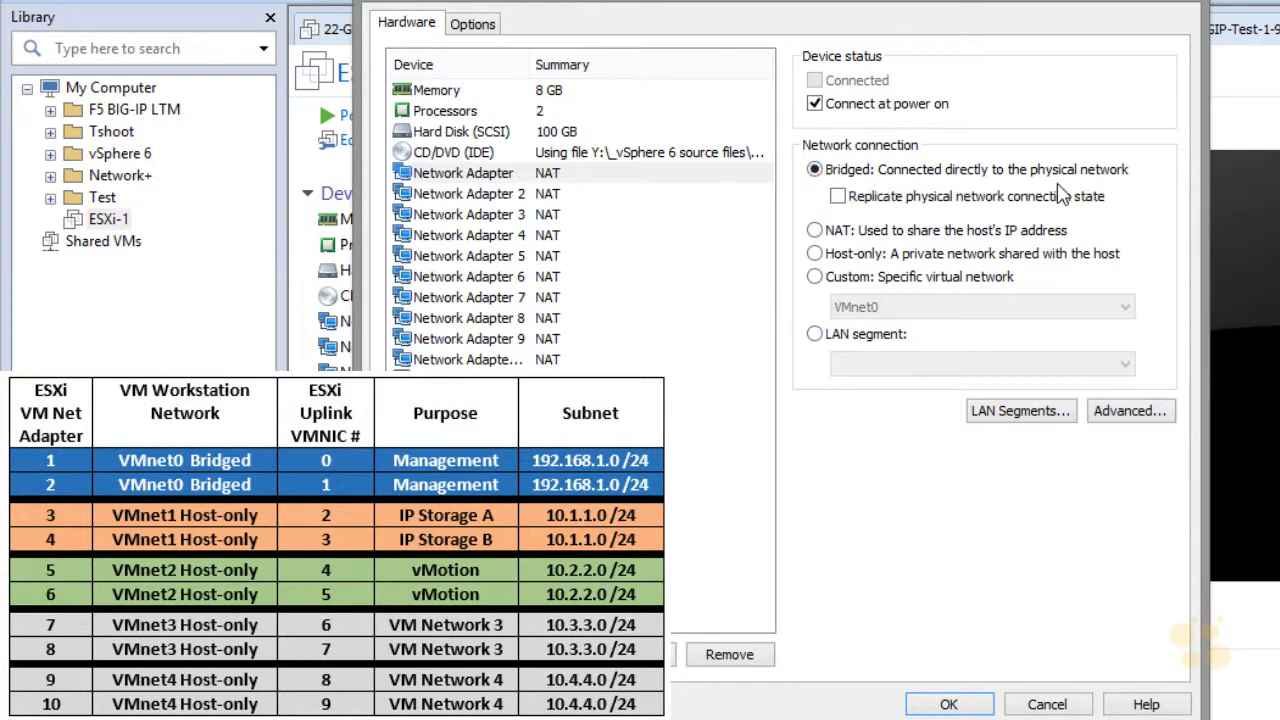
click(815, 278)
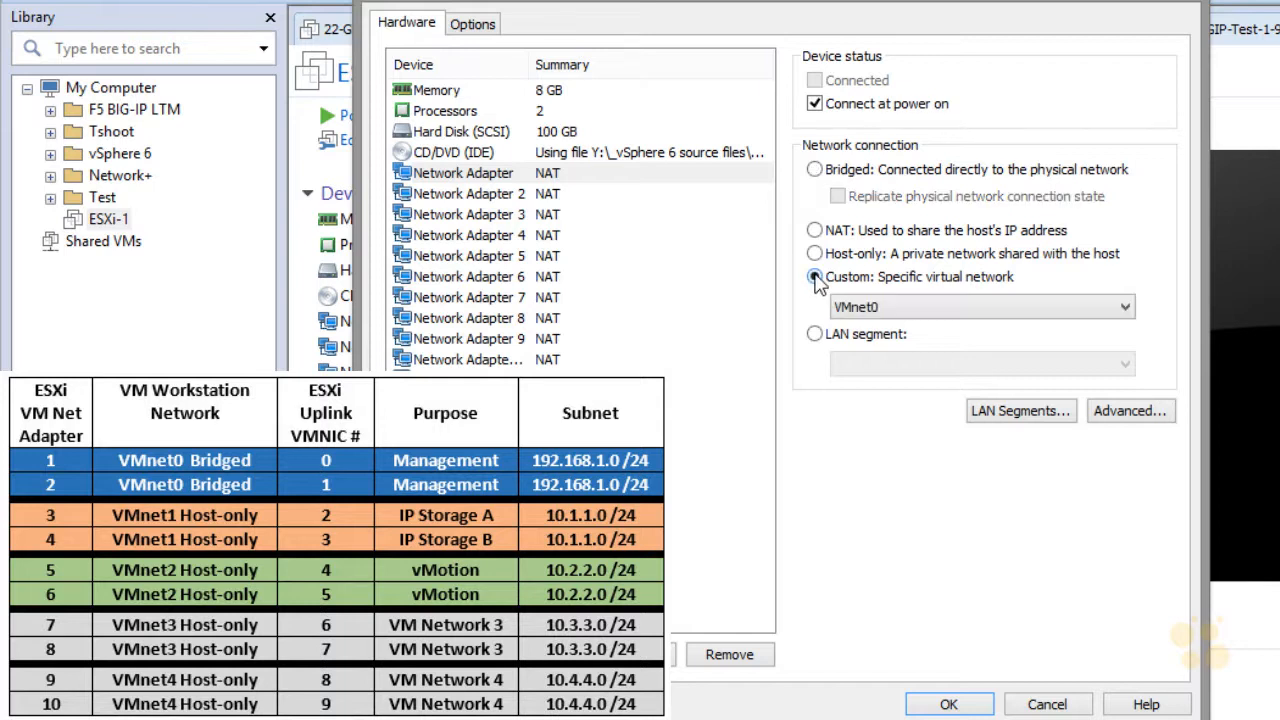
click(892, 309)
click(893, 312)
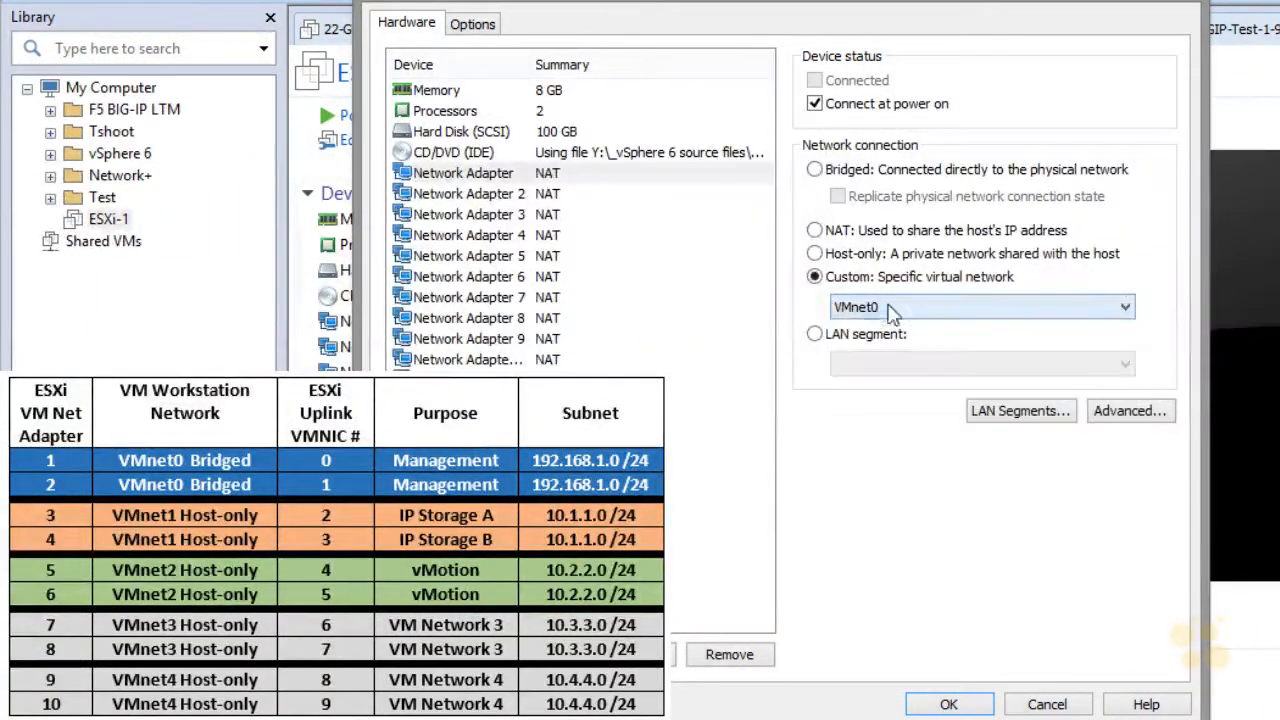
click(557, 194)
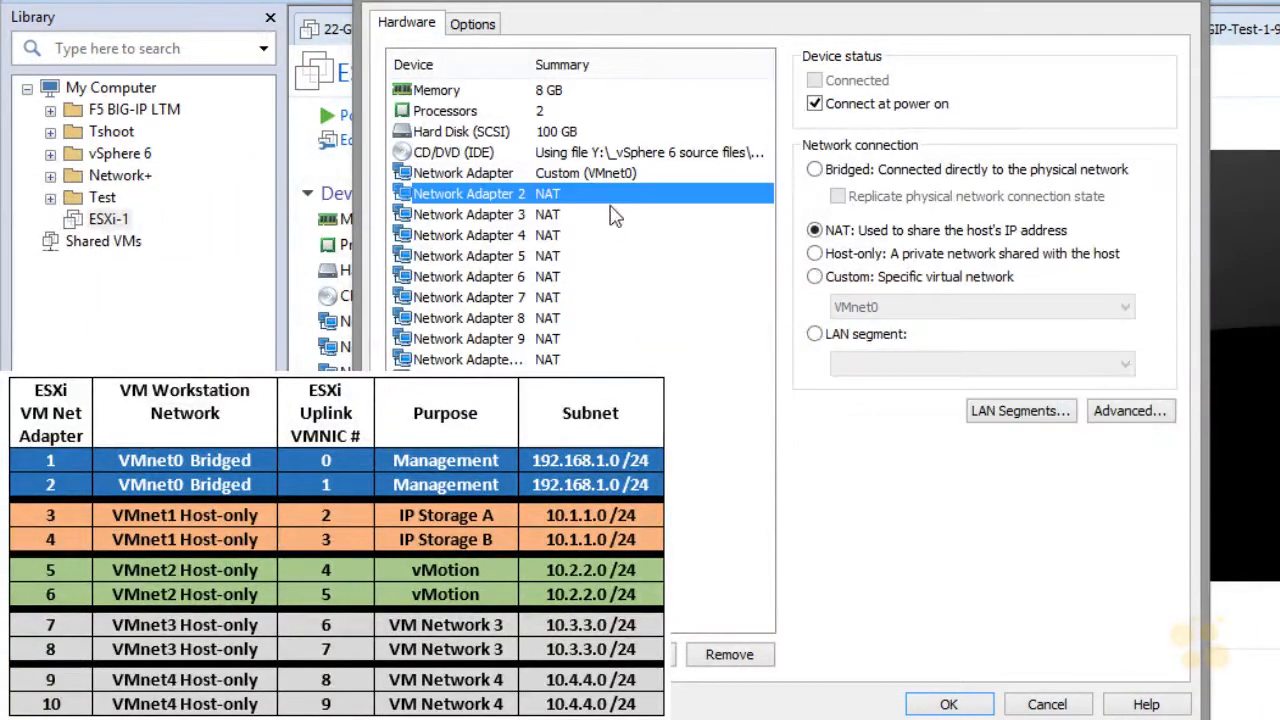
click(815, 277)
click(866, 310)
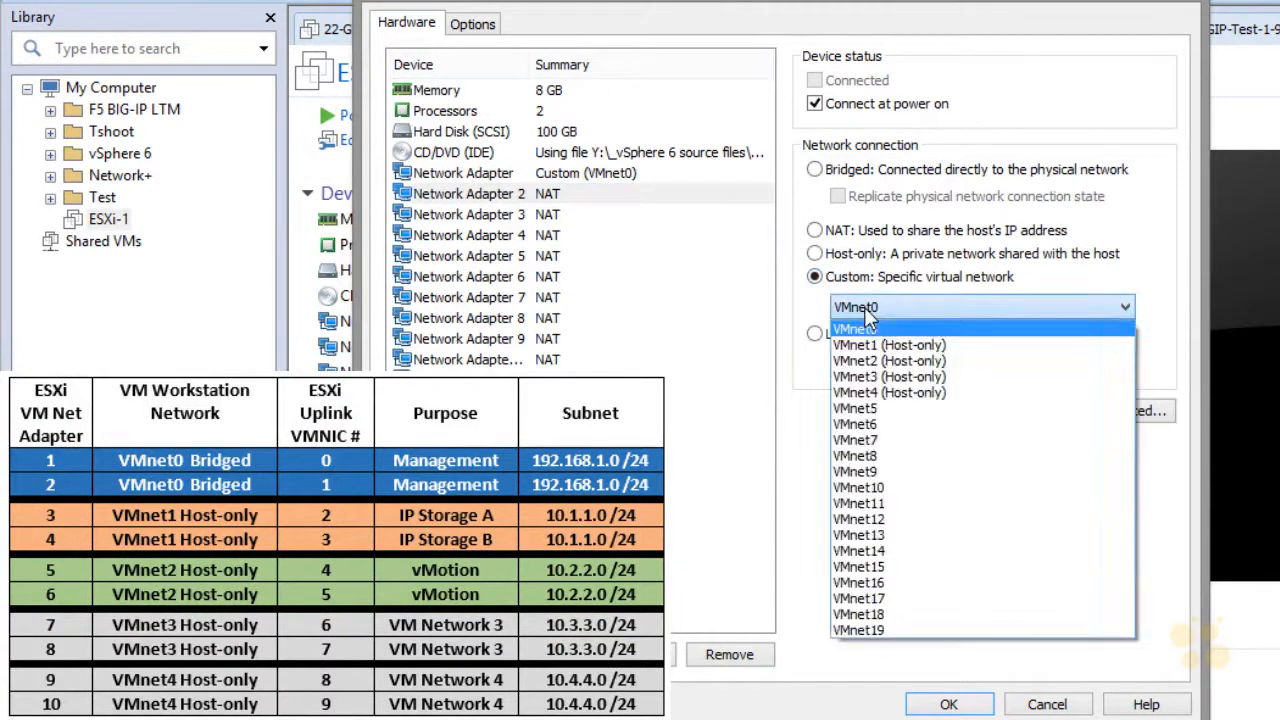
click(866, 314)
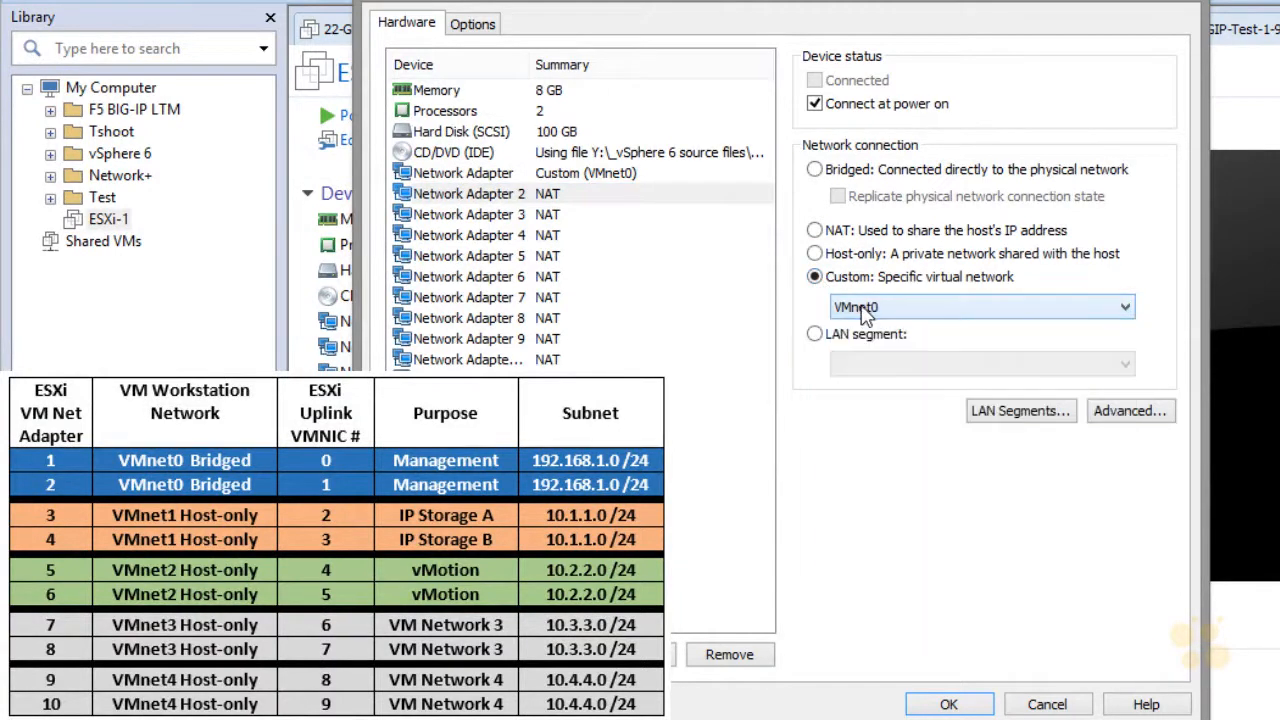
Step: Connect Network Adapter 3 and Network Adapter 4 to the custom virtual network VMnet1 (Host-only)
click(549, 214)
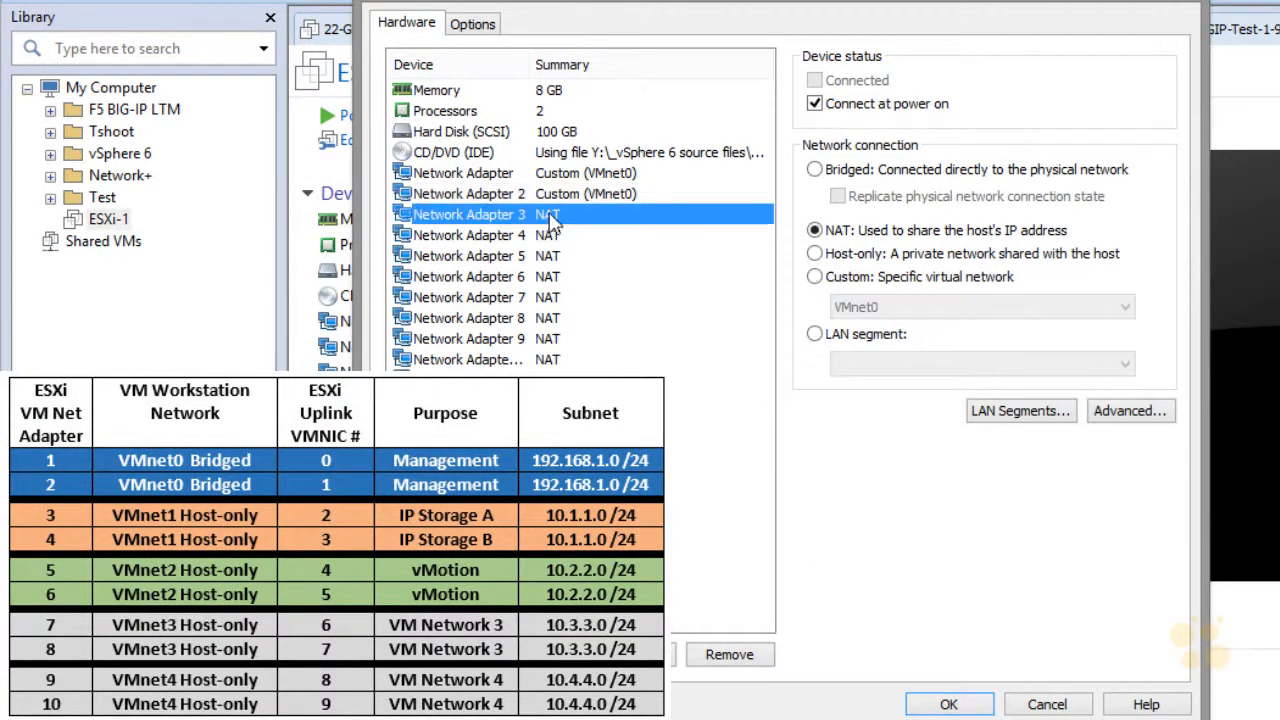
click(816, 278)
click(872, 307)
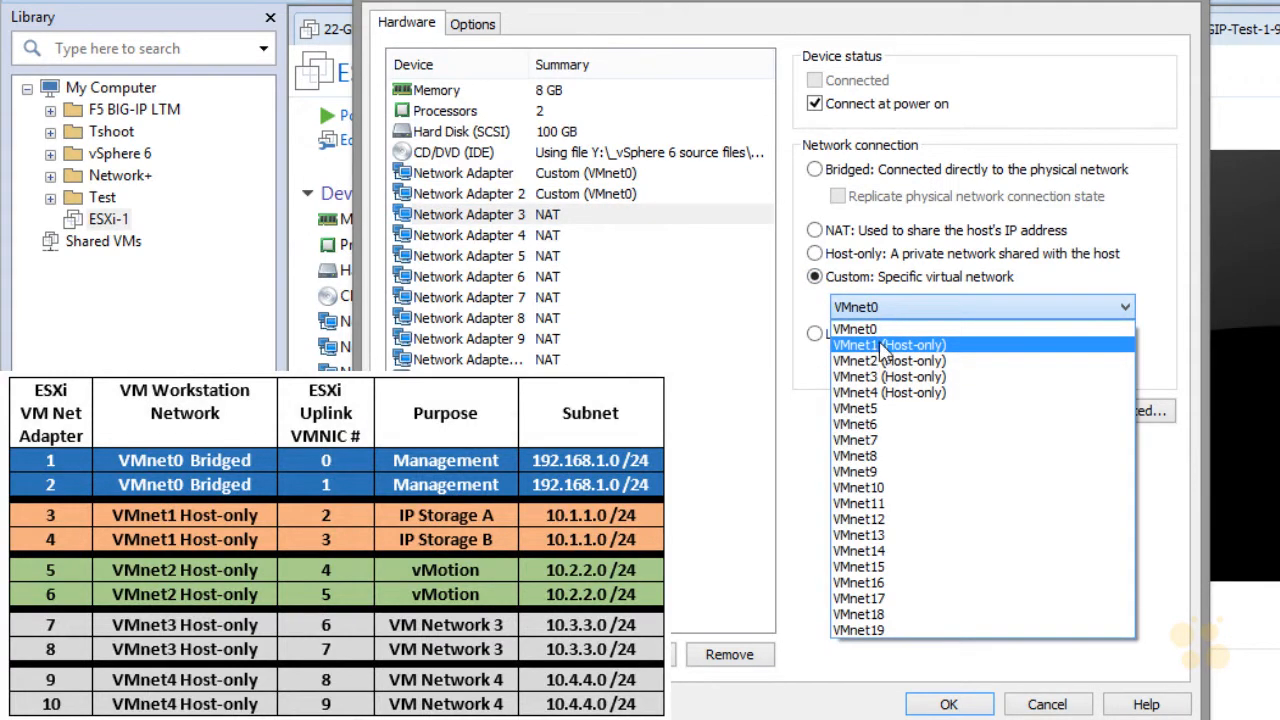
click(882, 345)
click(558, 236)
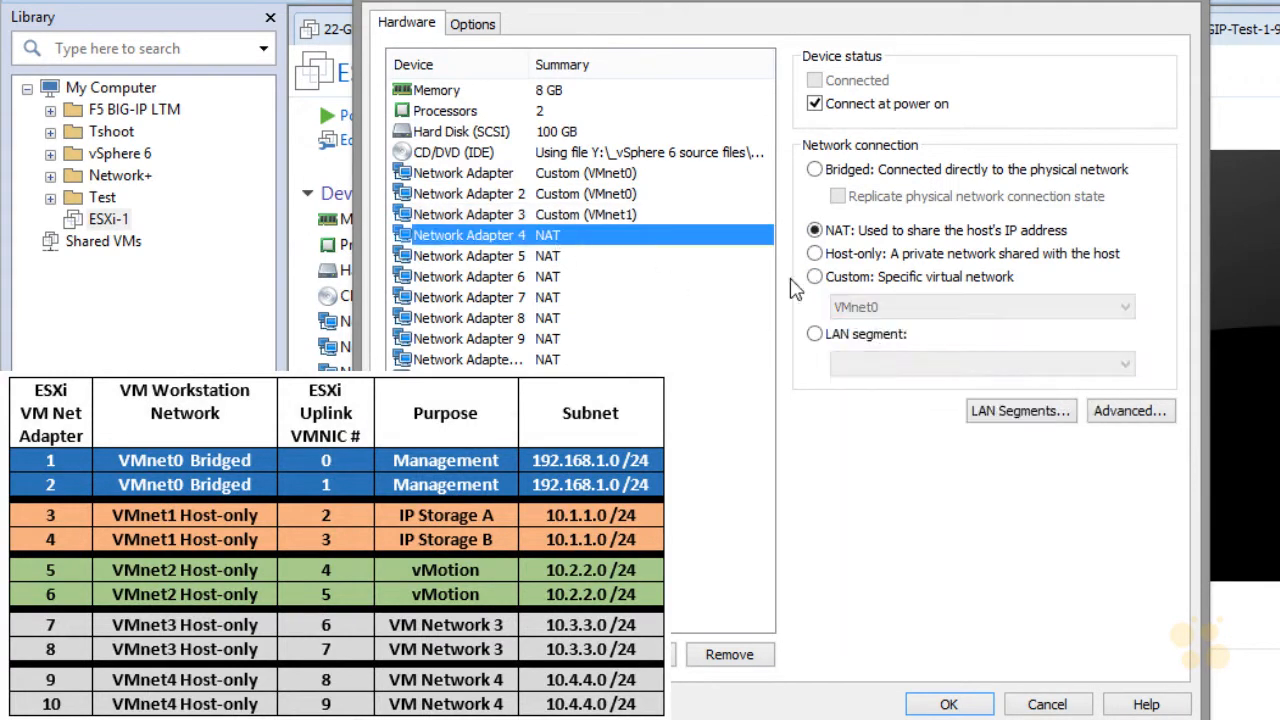
click(816, 277)
click(858, 307)
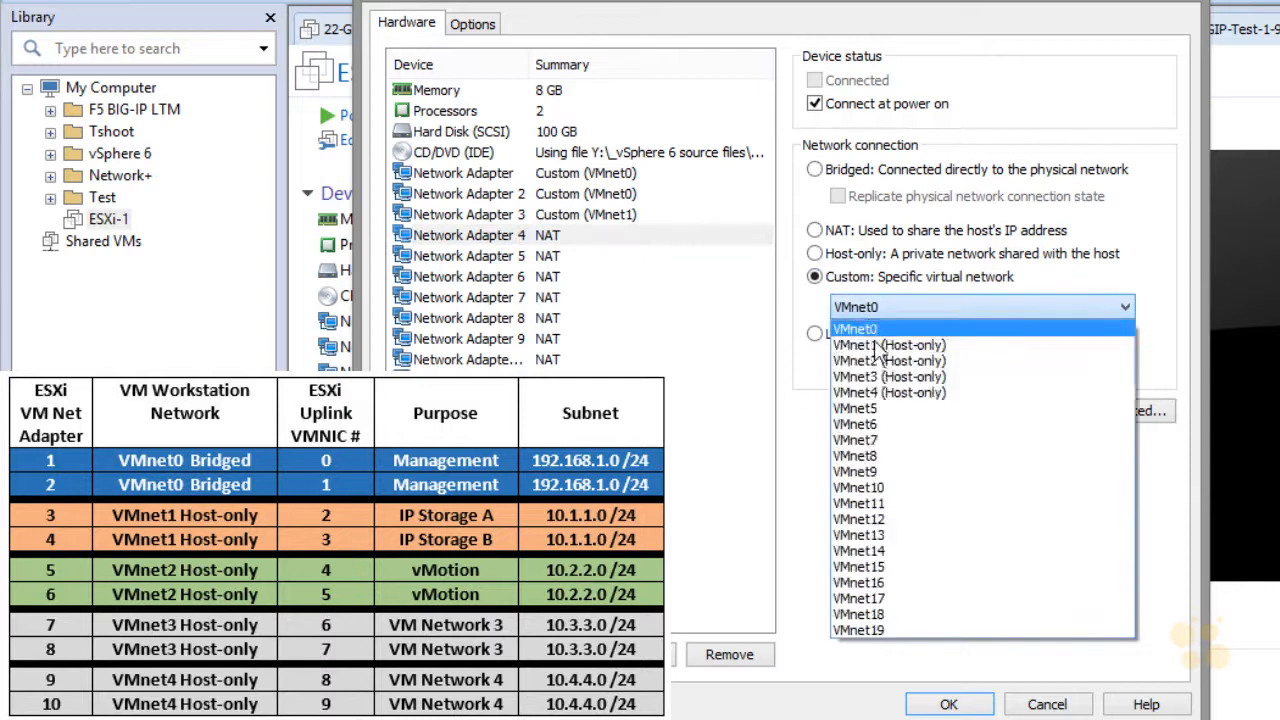
click(880, 346)
Step: Connect Network Adapter 5 and Network Adapter 6 to the custom virtual network VMnet2 (Host-only)
click(550, 257)
click(817, 277)
click(865, 307)
click(875, 361)
click(547, 278)
click(817, 277)
click(865, 307)
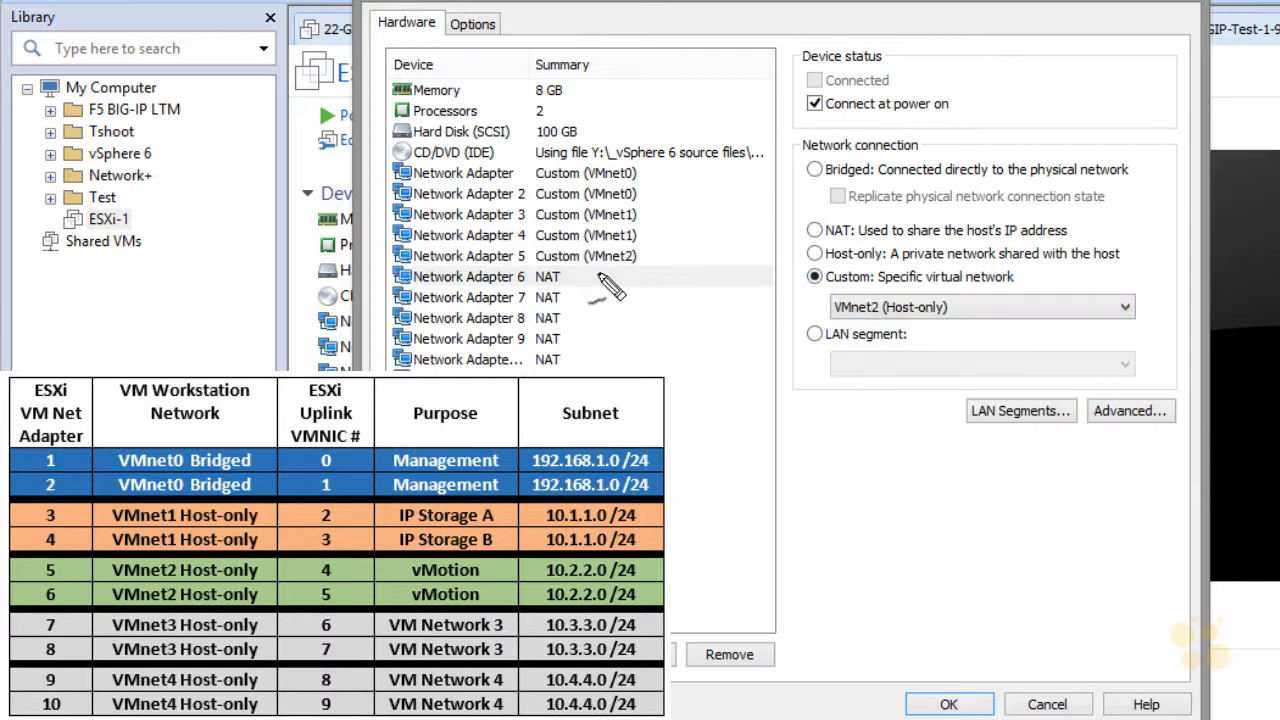
drag(492, 287, 566, 287)
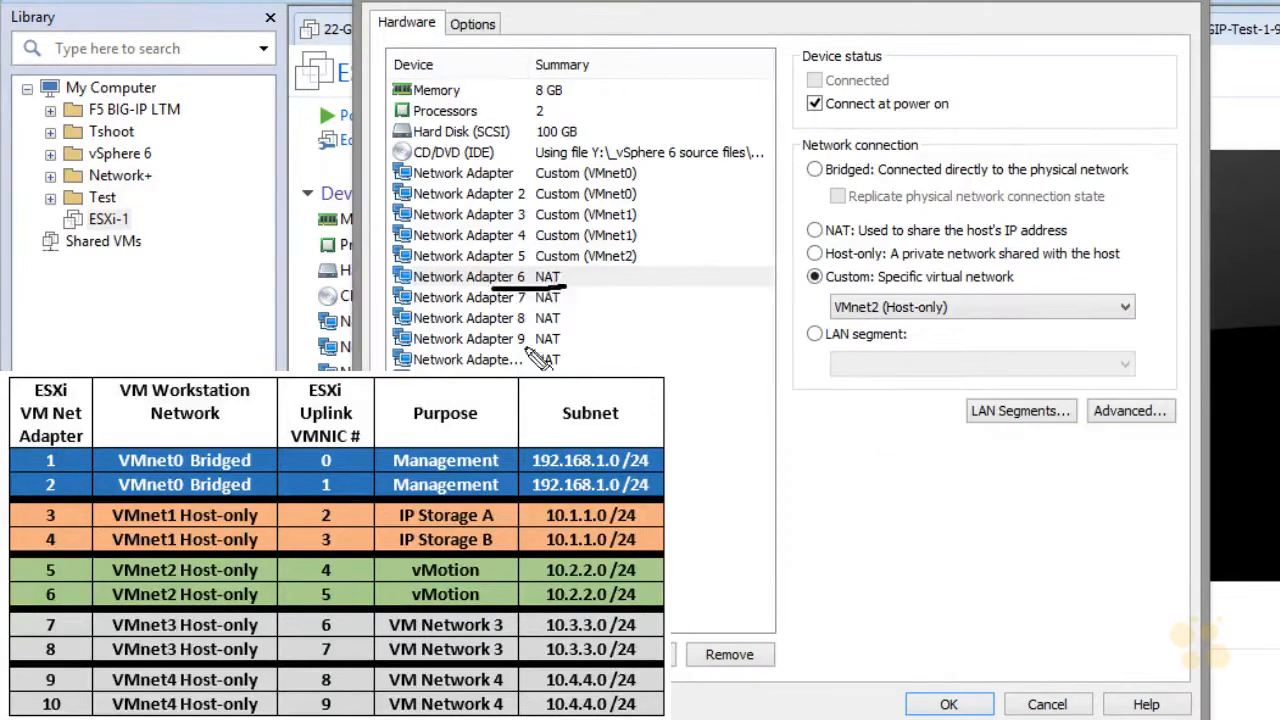
Step: Connect Network Adapter 7 and Network Adapter 8 to the custom virtual network VMnet3 (Host-only)
click(552, 297)
click(816, 277)
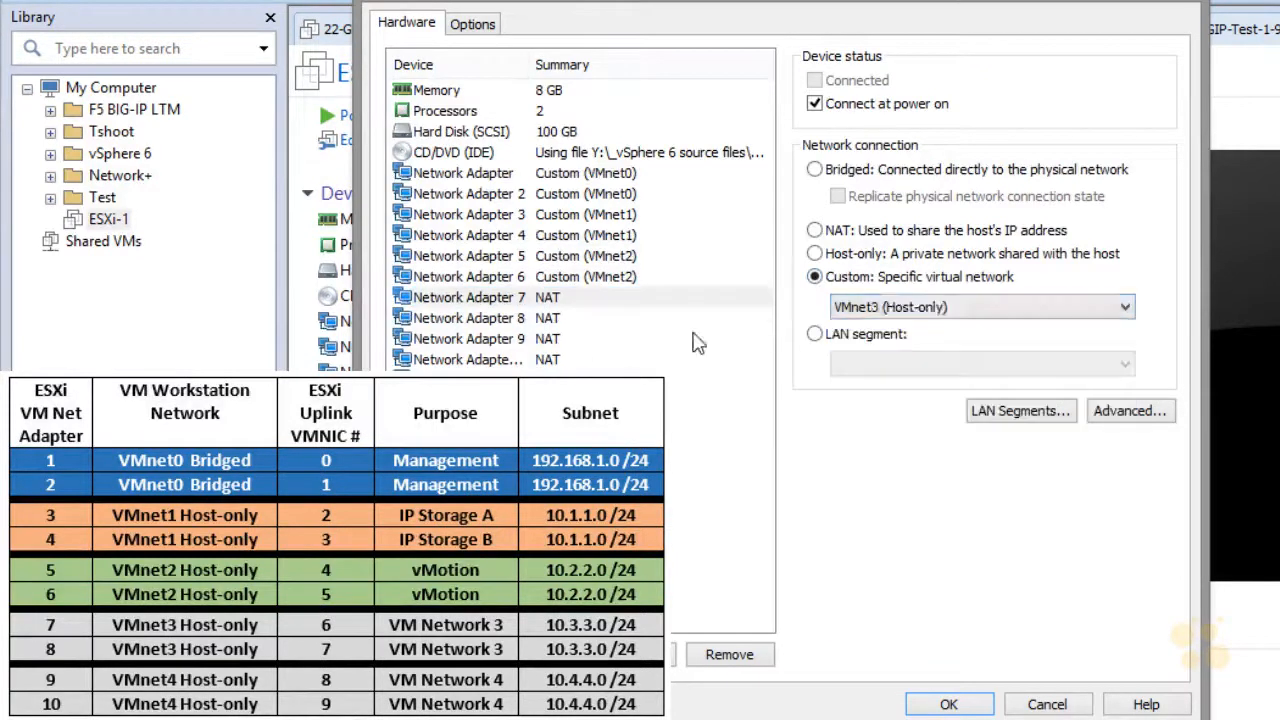
click(552, 319)
click(816, 277)
click(866, 307)
click(868, 378)
Step: Connect Network Adapter 9 to the custom virtual network VMnet4 (Host-only)
click(540, 340)
click(816, 277)
click(866, 307)
click(868, 393)
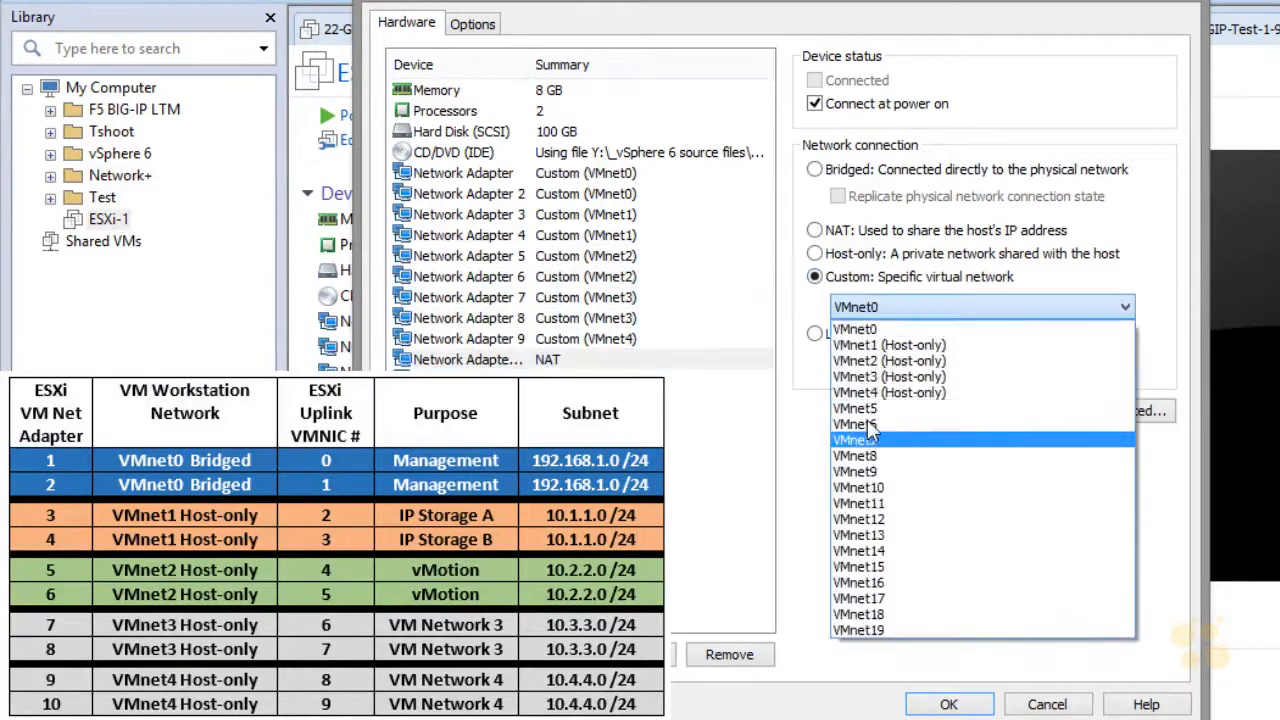
Step: Connect Network Adapter 10 to the custom virtual network VMnet4 (Host-only) and save the ESXi-1 hardware settings
click(888, 393)
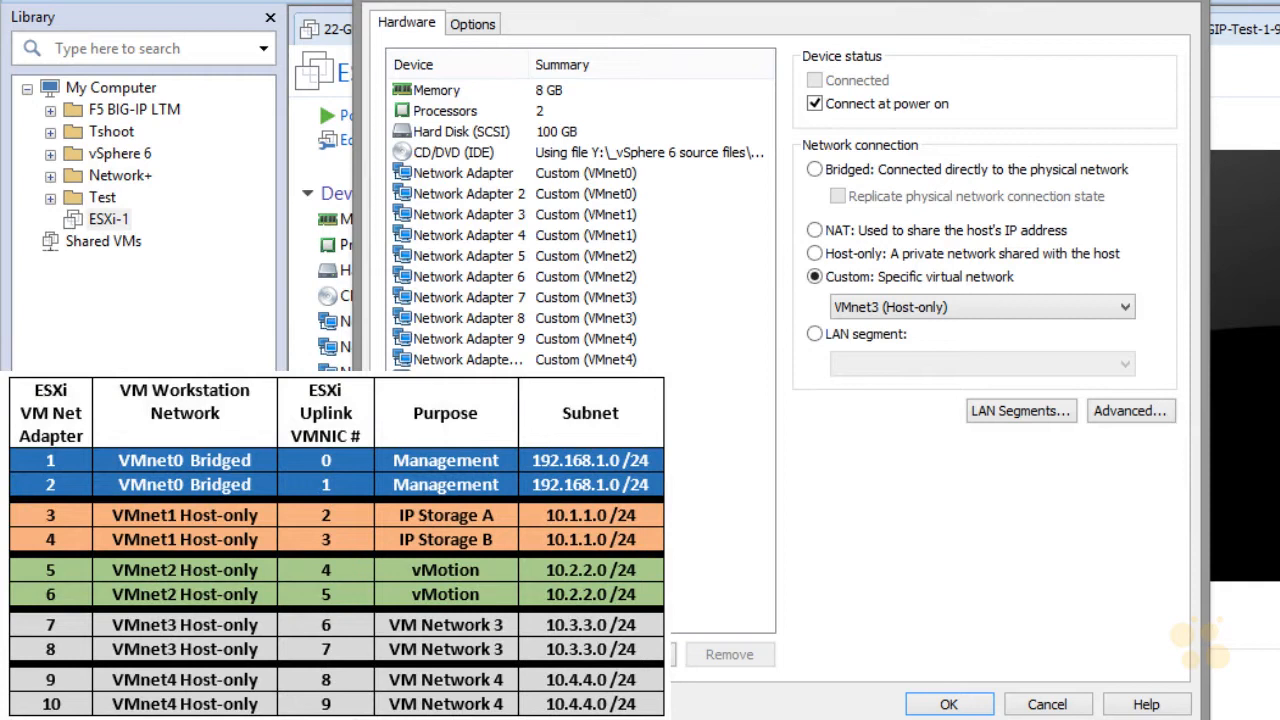
mouse_move(87, 230)
mouse_down()
mouse_move(138, 230)
mouse_move(84, 232)
mouse_up()
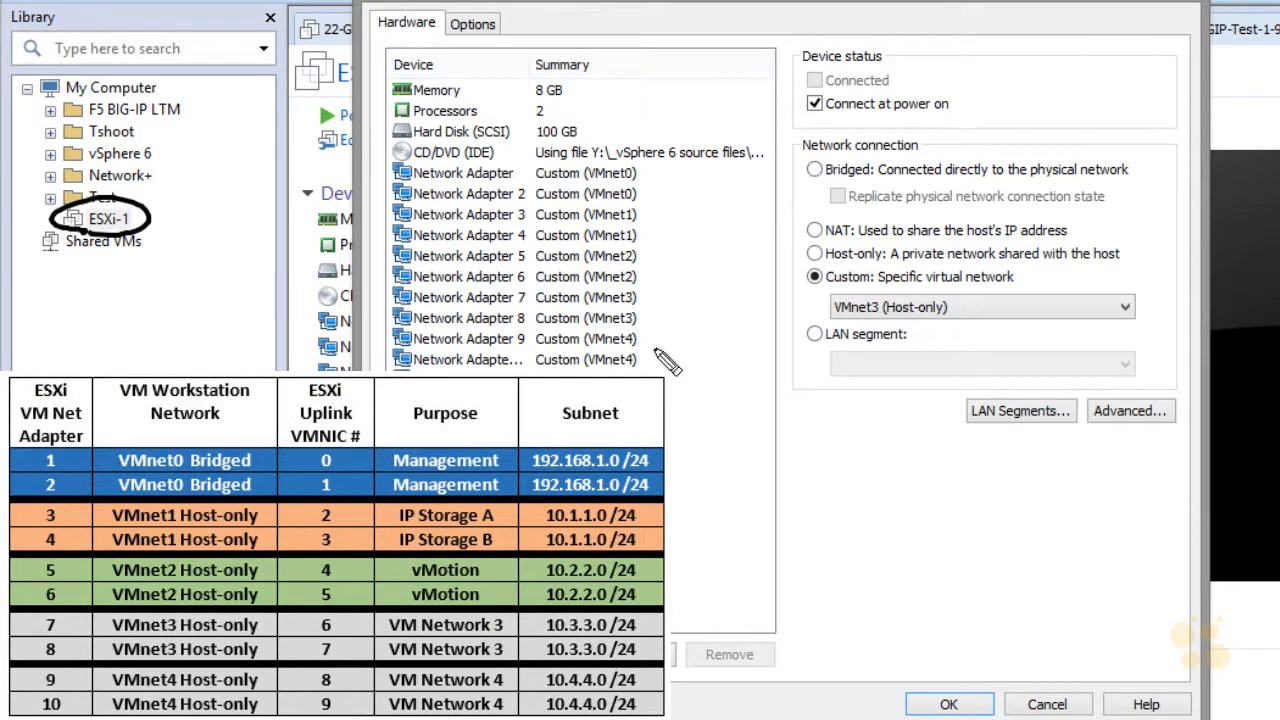
mouse_move(650, 370)
mouse_down()
mouse_move(663, 243)
mouse_move(630, 157)
mouse_move(605, 152)
mouse_up()
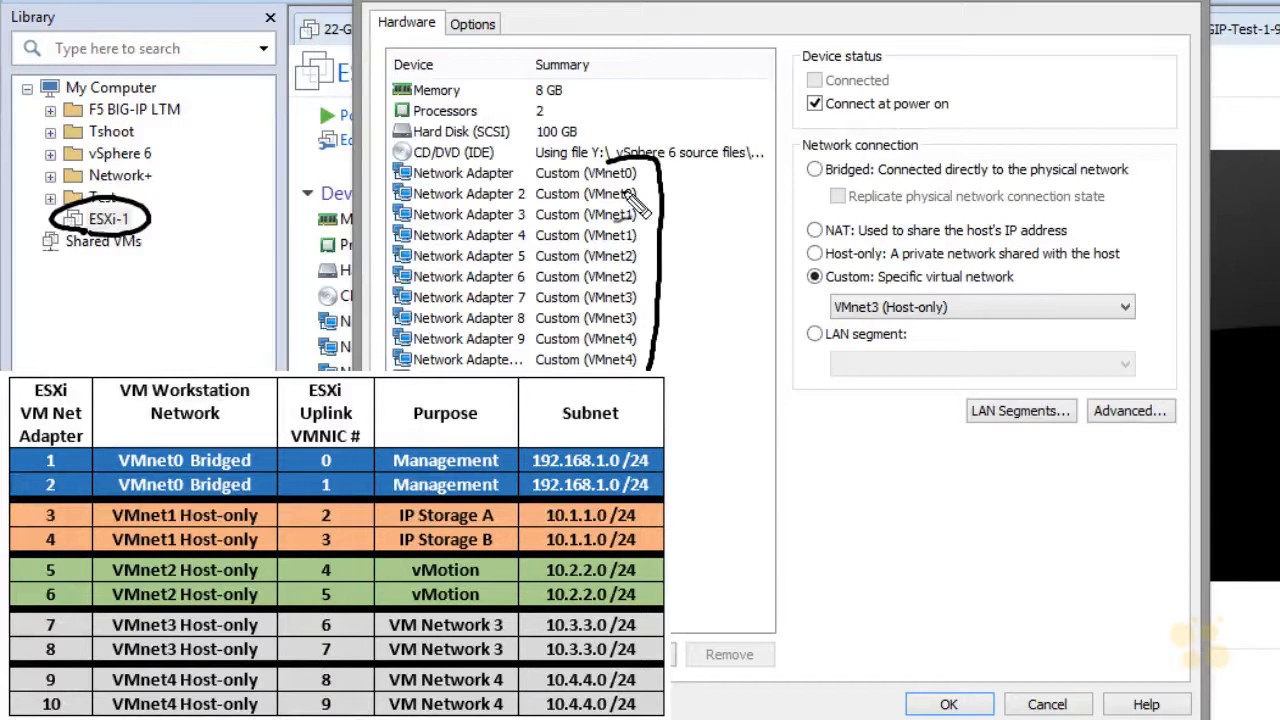
key(Escape)
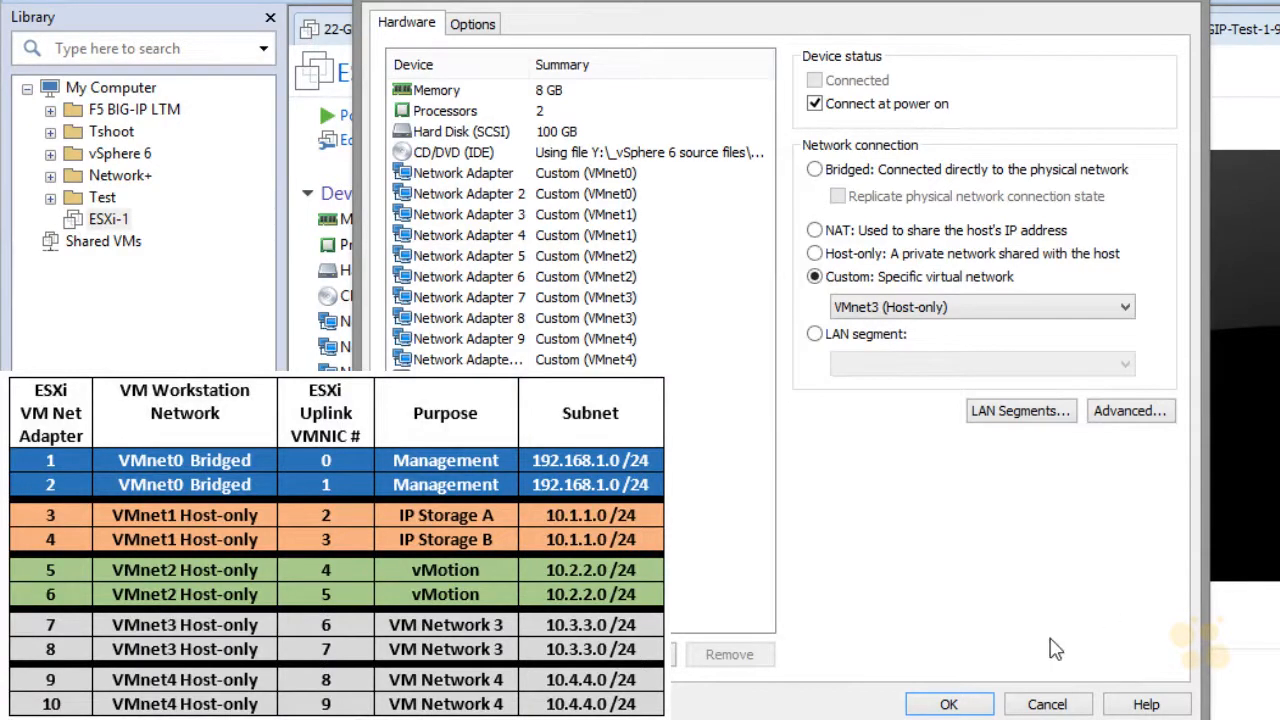
click(950, 706)
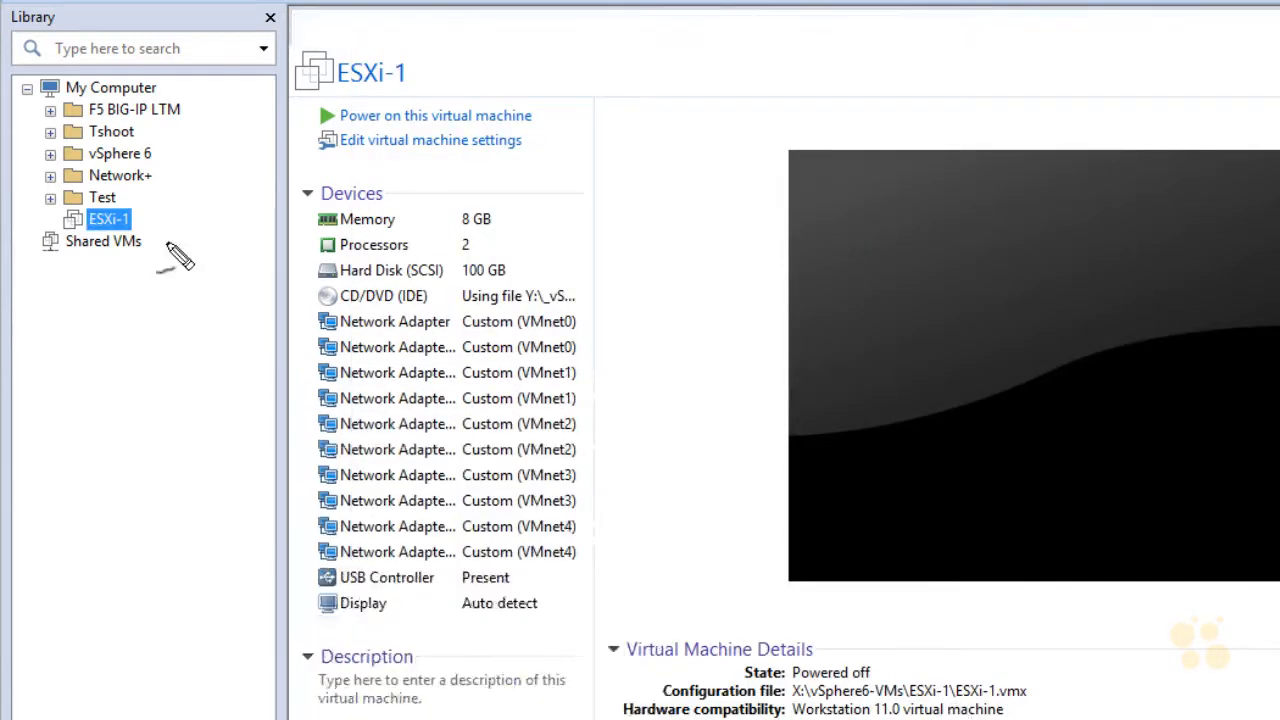
mouse_move(118, 202)
mouse_down()
mouse_move(52, 228)
mouse_move(147, 236)
mouse_move(112, 203)
mouse_up()
drag(206, 212, 158, 219)
drag(176, 206, 178, 230)
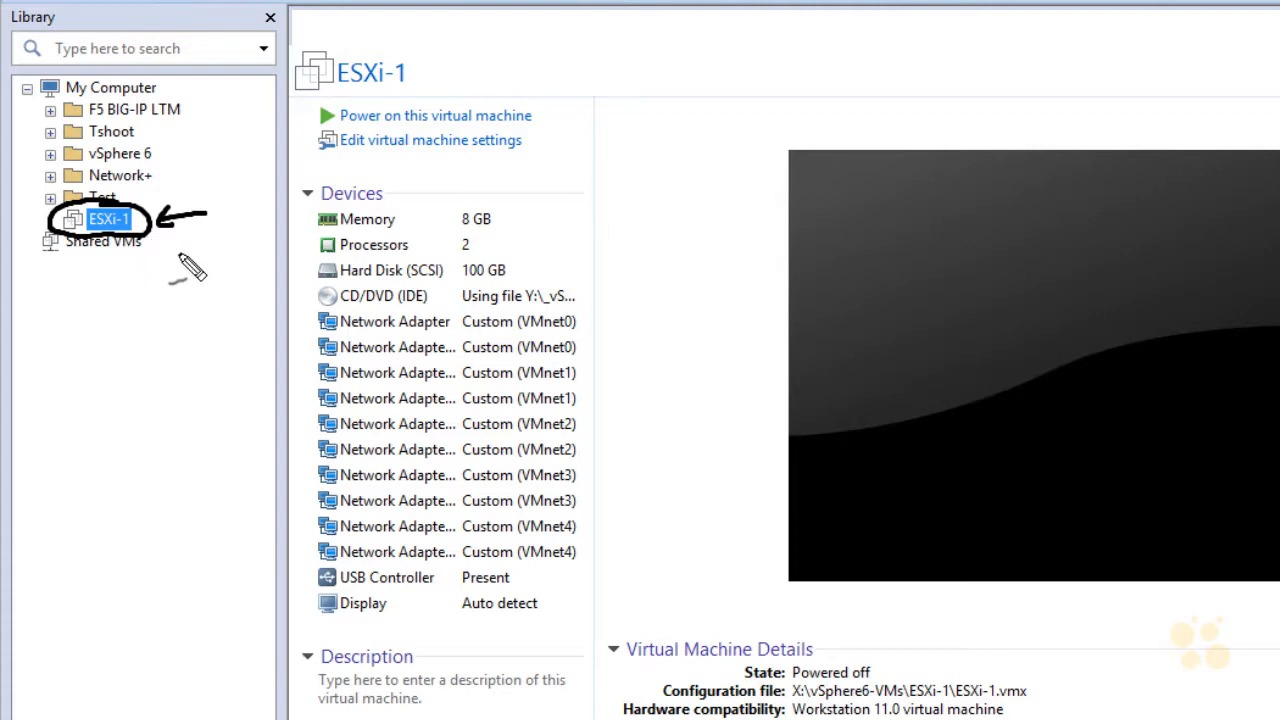
drag(163, 242, 180, 256)
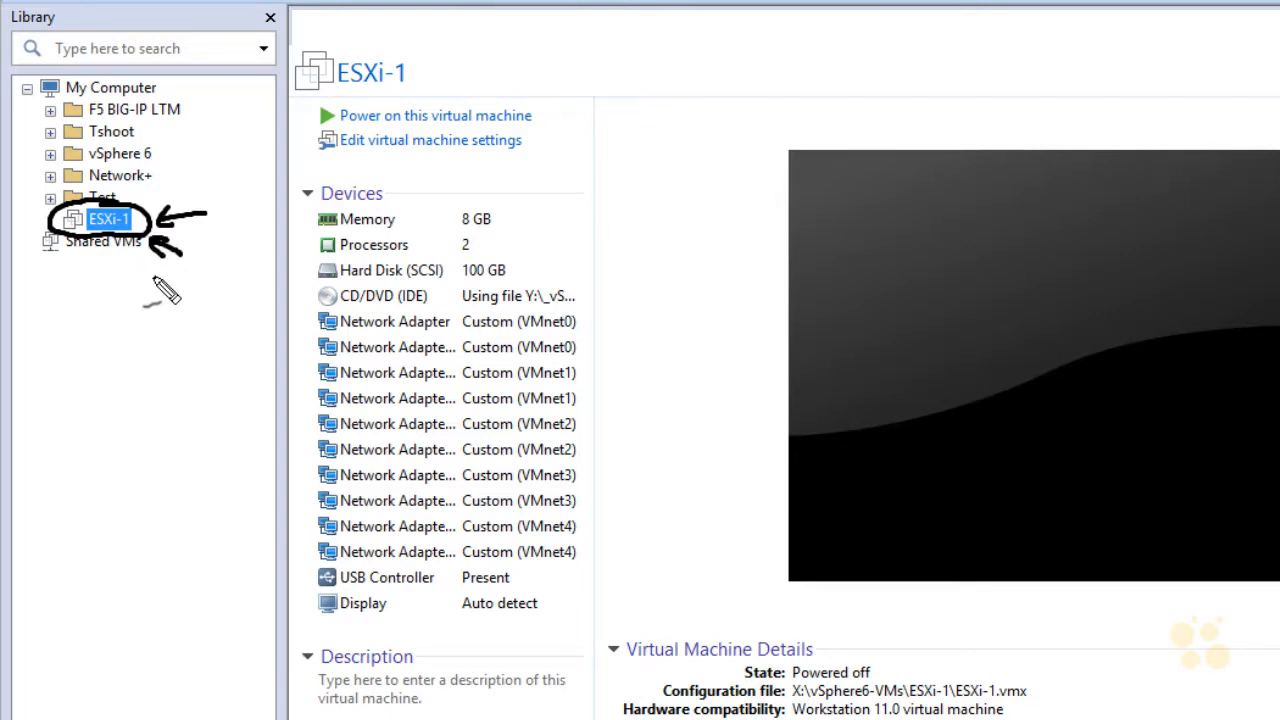